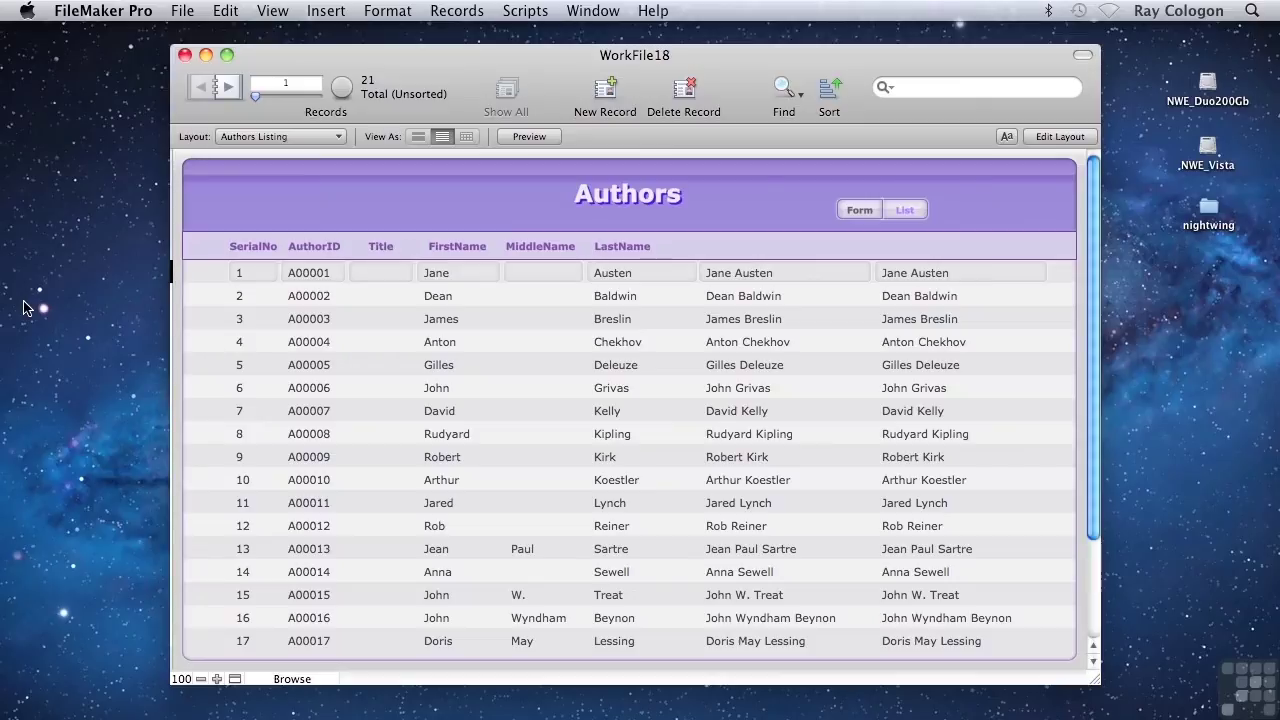
Step: Set the cNewCalc field in the Authors table to not store calculation results, recalculating when needed, and save the database changes
{"action": "key", "text": "super+shift+d"}
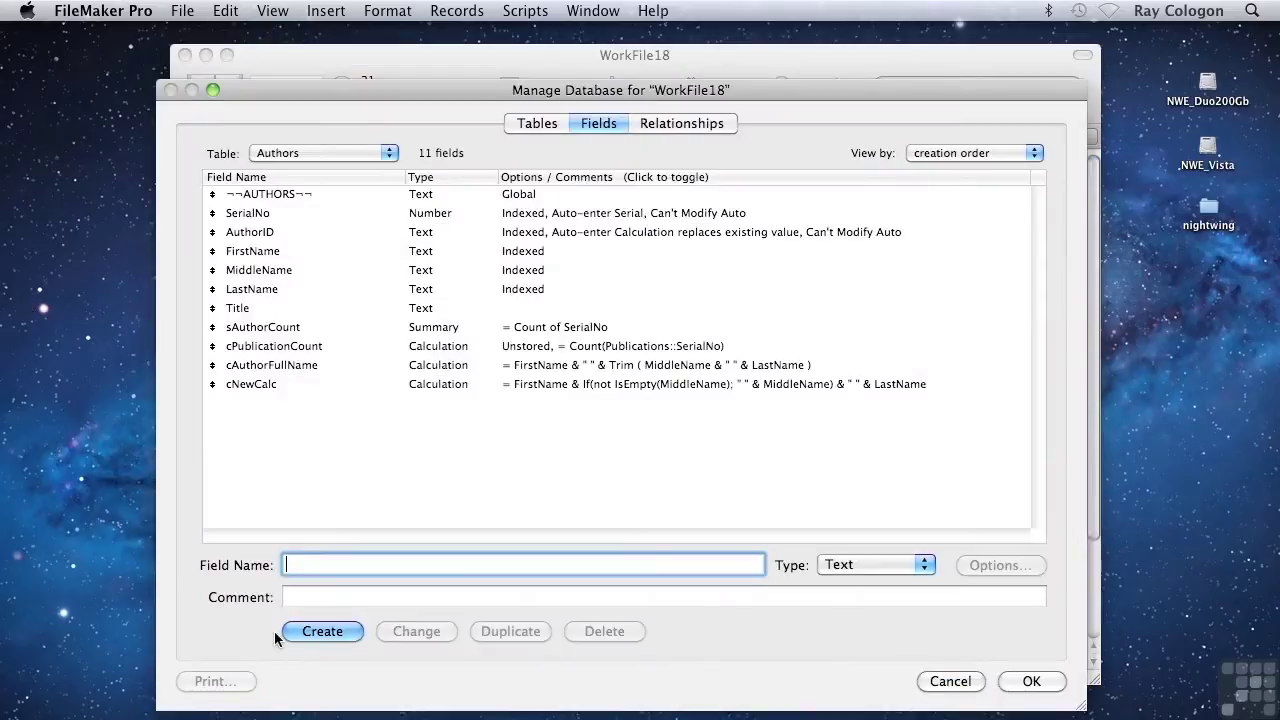
{"action": "left_click", "coordinate": [455, 387]}
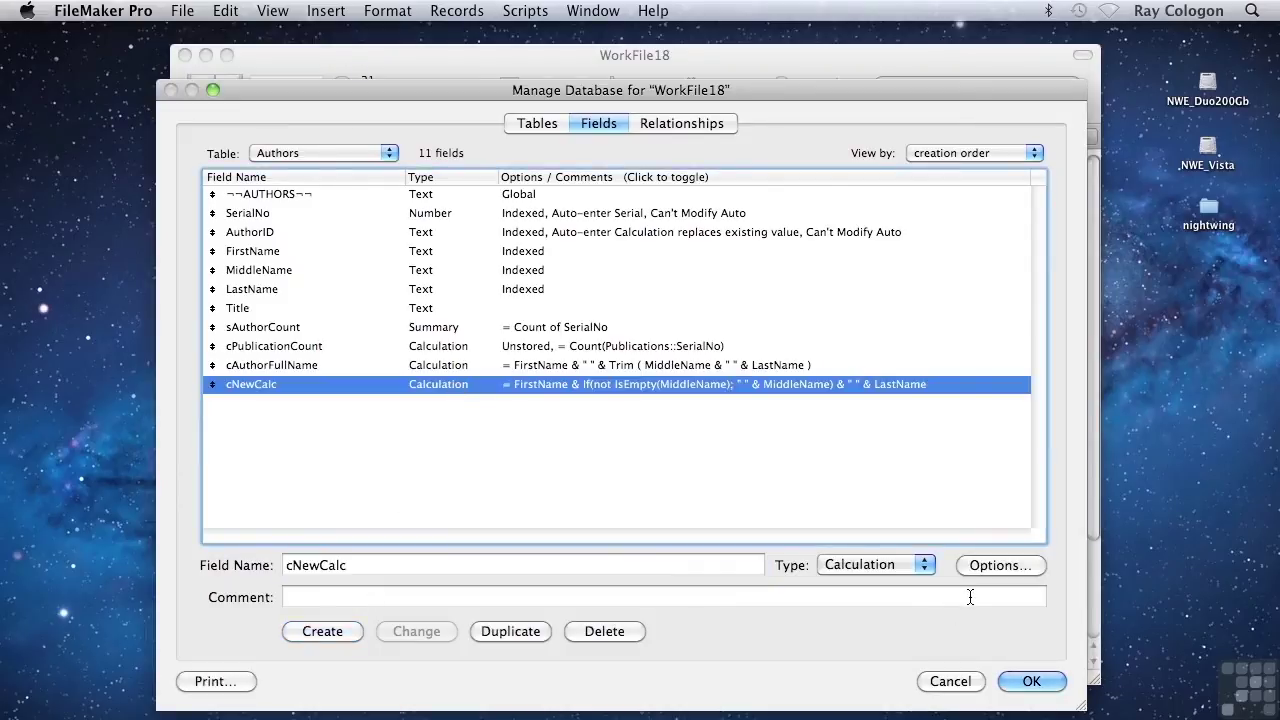
{"action": "left_click", "coordinate": [1000, 566]}
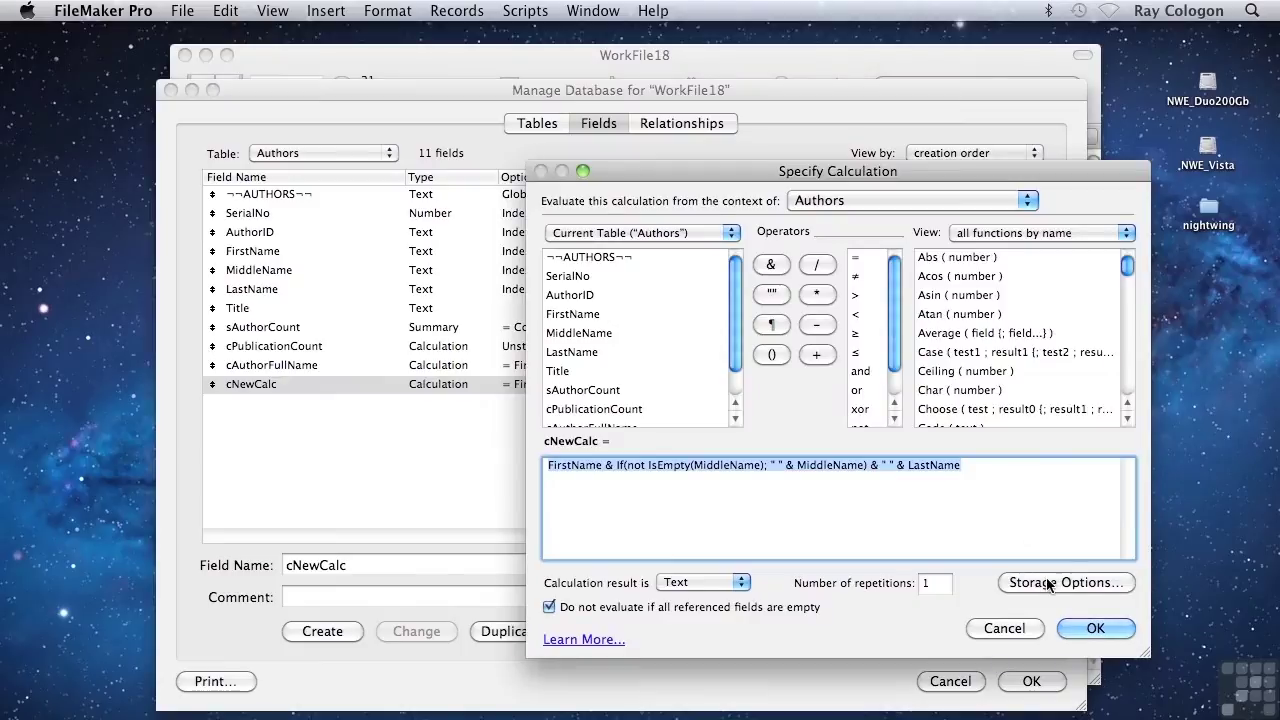
{"action": "left_click", "coordinate": [1048, 583]}
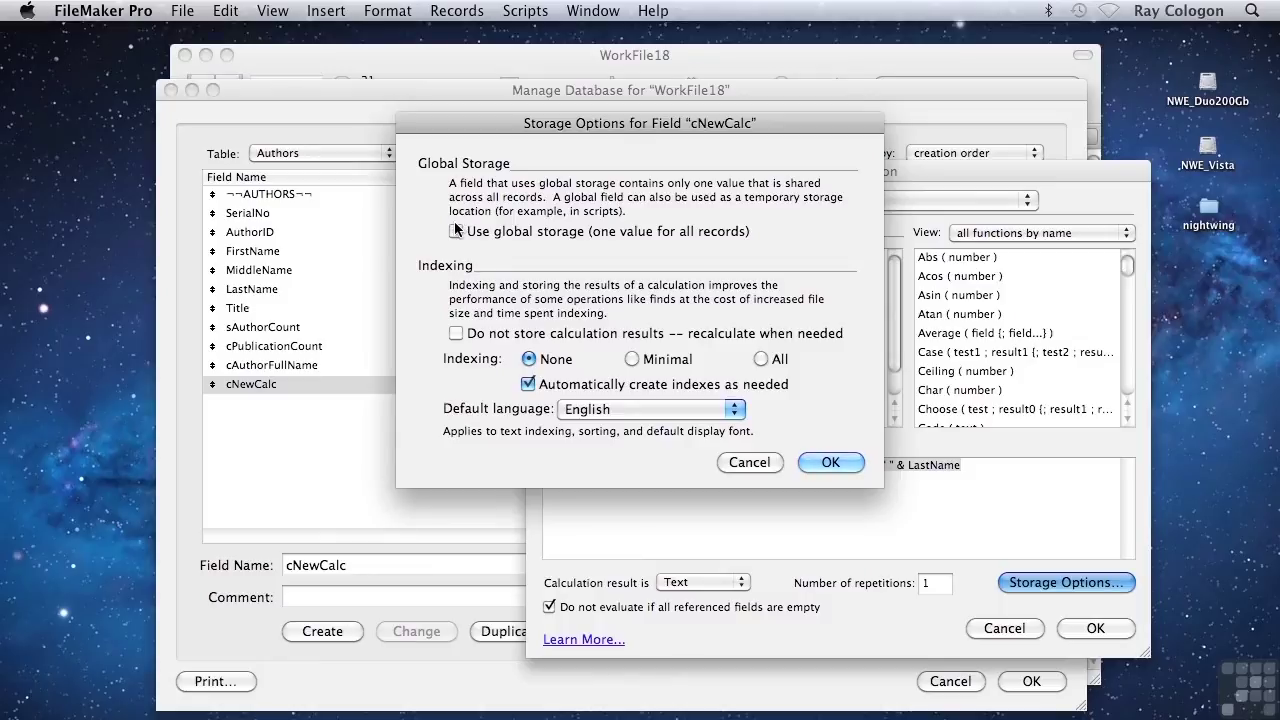
{"action": "left_click", "coordinate": [455, 335]}
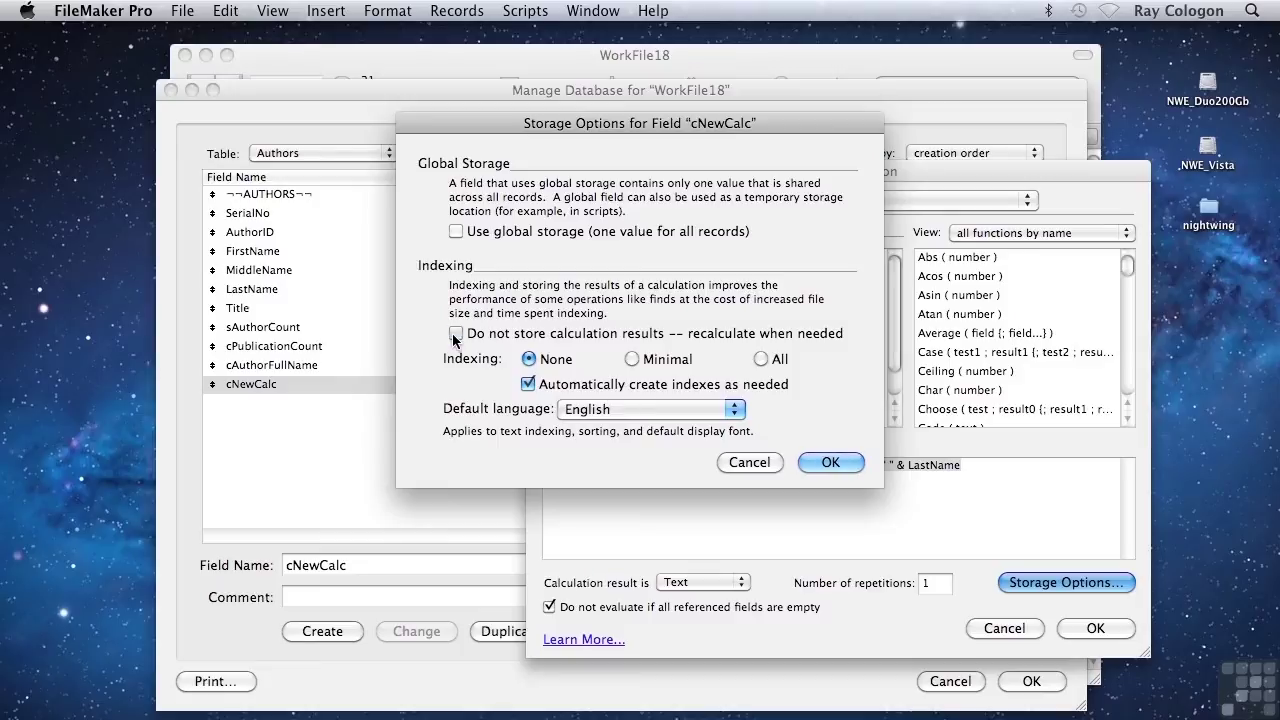
{"action": "left_click", "coordinate": [850, 464]}
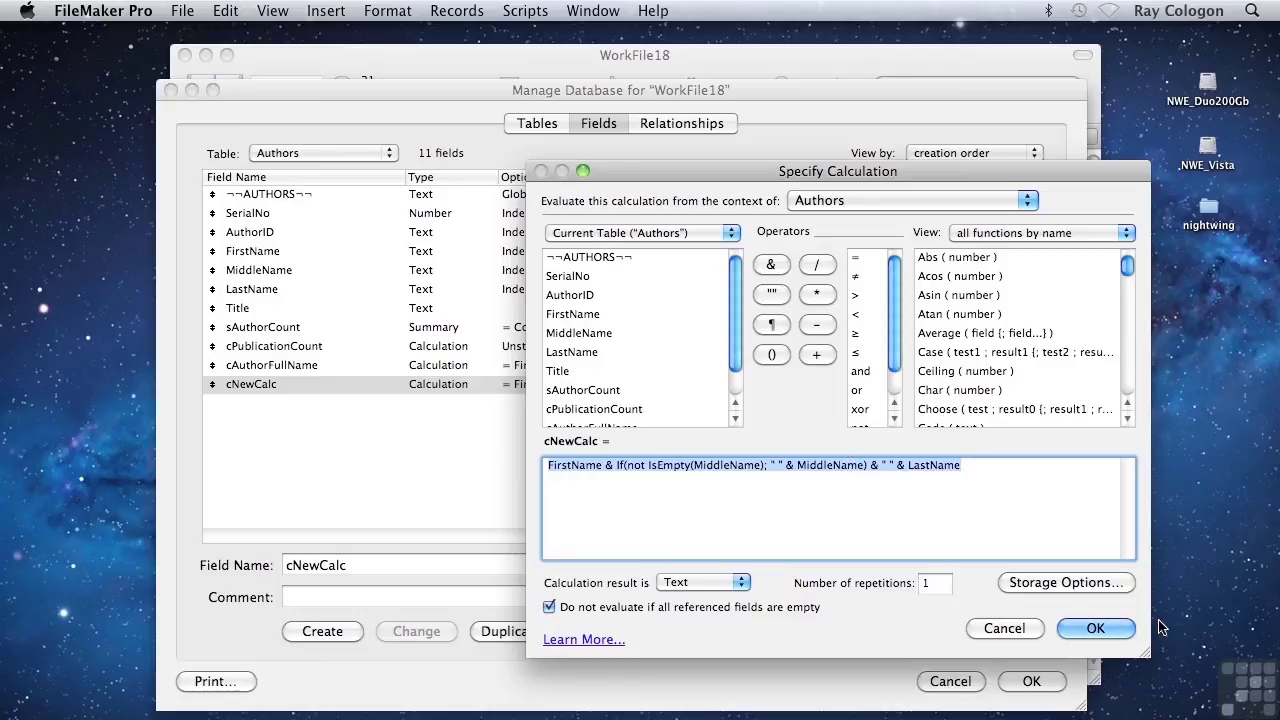
{"action": "left_click", "coordinate": [1096, 628]}
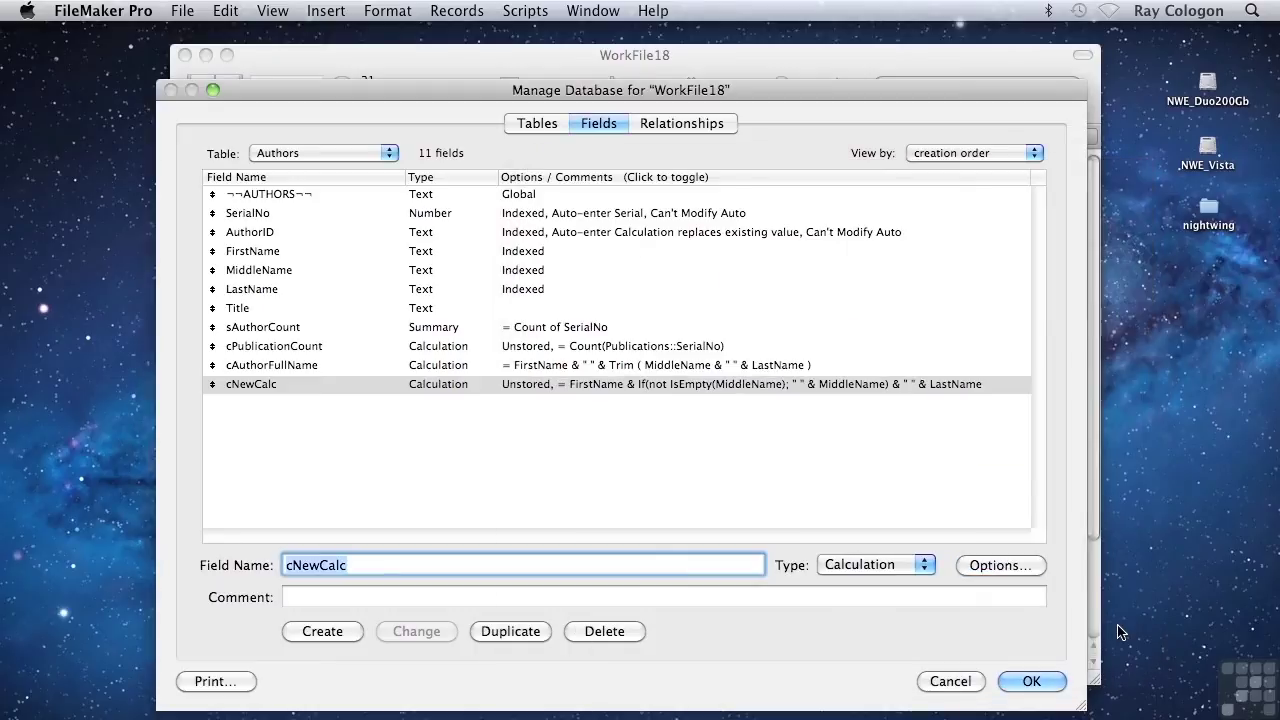
{"action": "left_click", "coordinate": [1024, 681]}
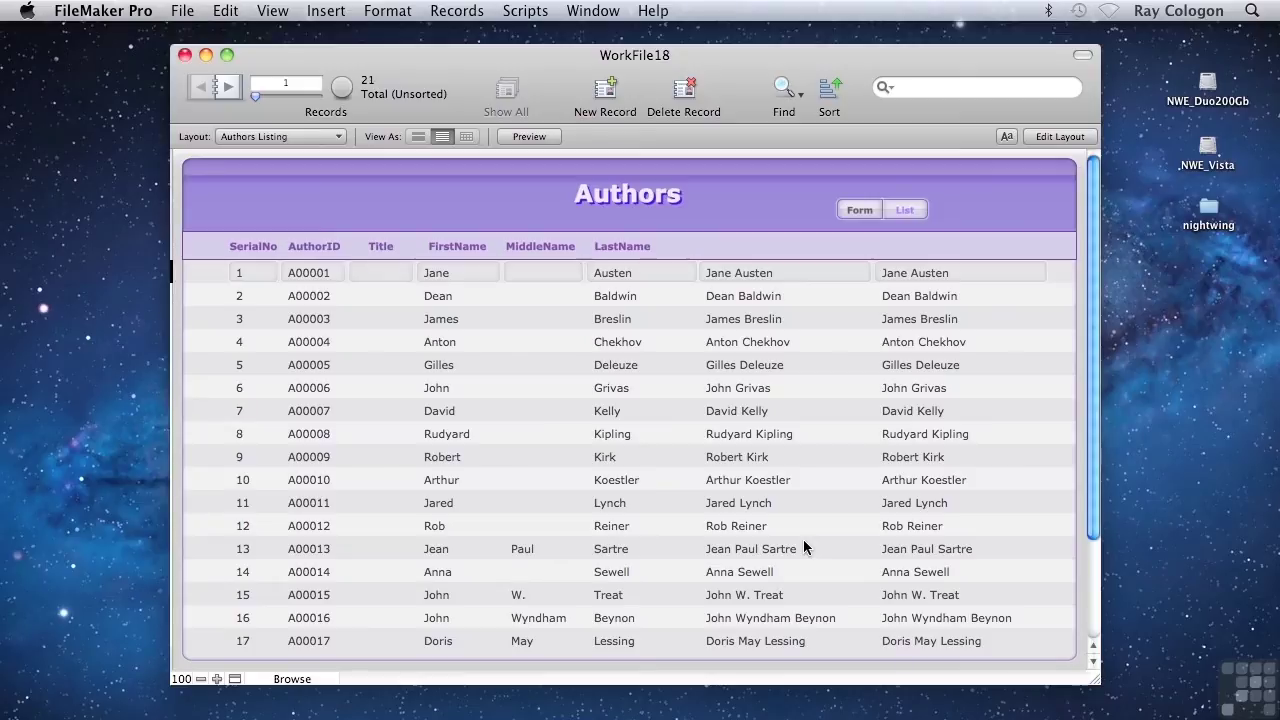
Step: Enter the cNewCalc field of the eighth author record and refresh the window to recalculate the unstored values
{"action": "left_click", "coordinate": [909, 436]}
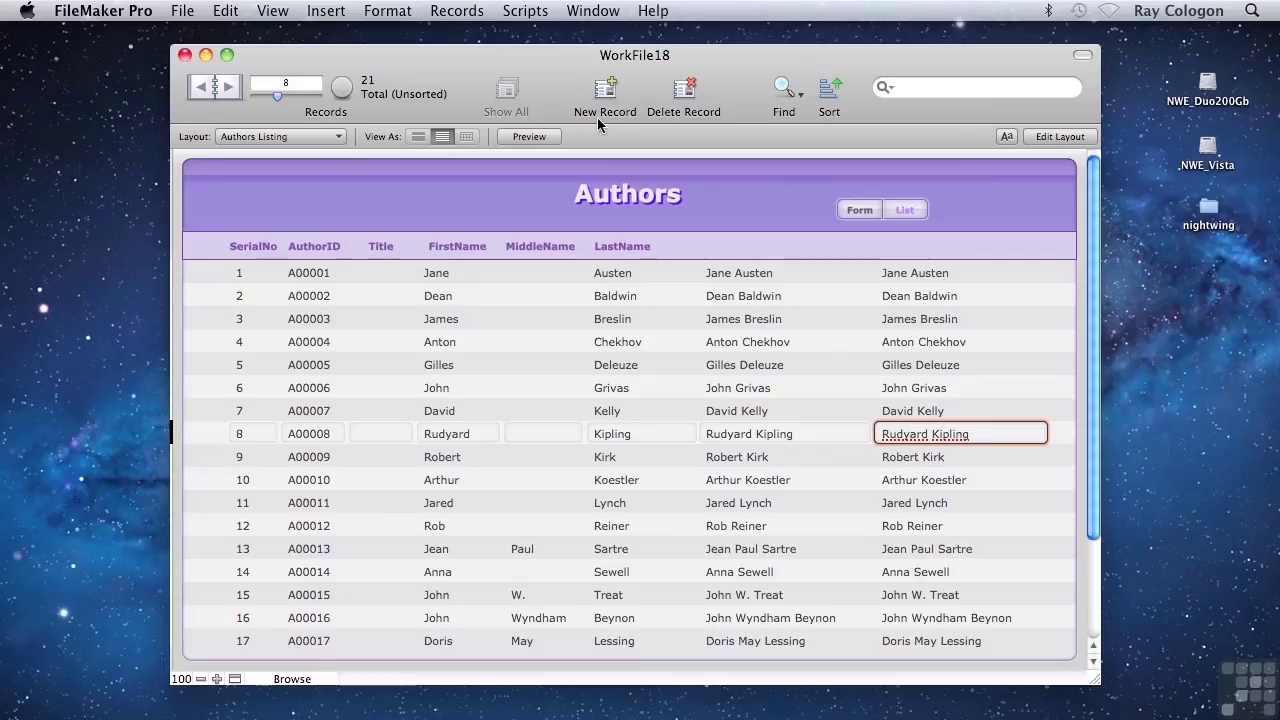
{"action": "left_click", "coordinate": [457, 10]}
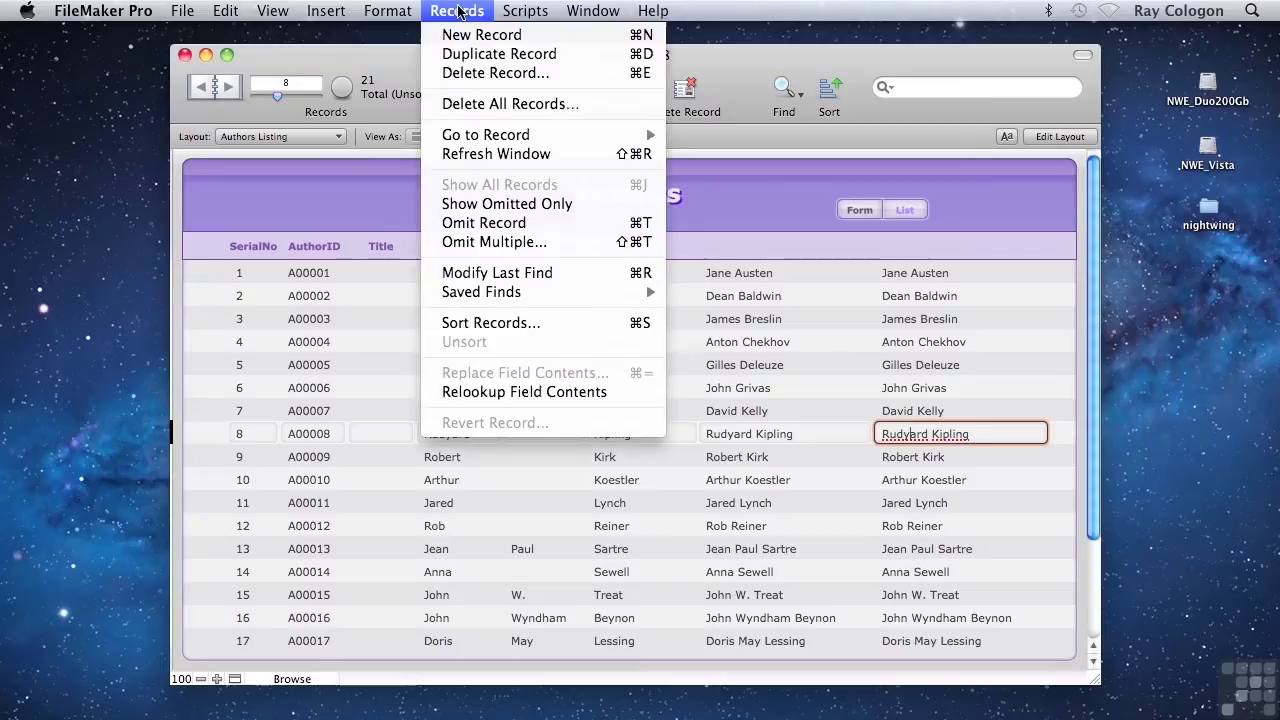
{"action": "left_click", "coordinate": [474, 157]}
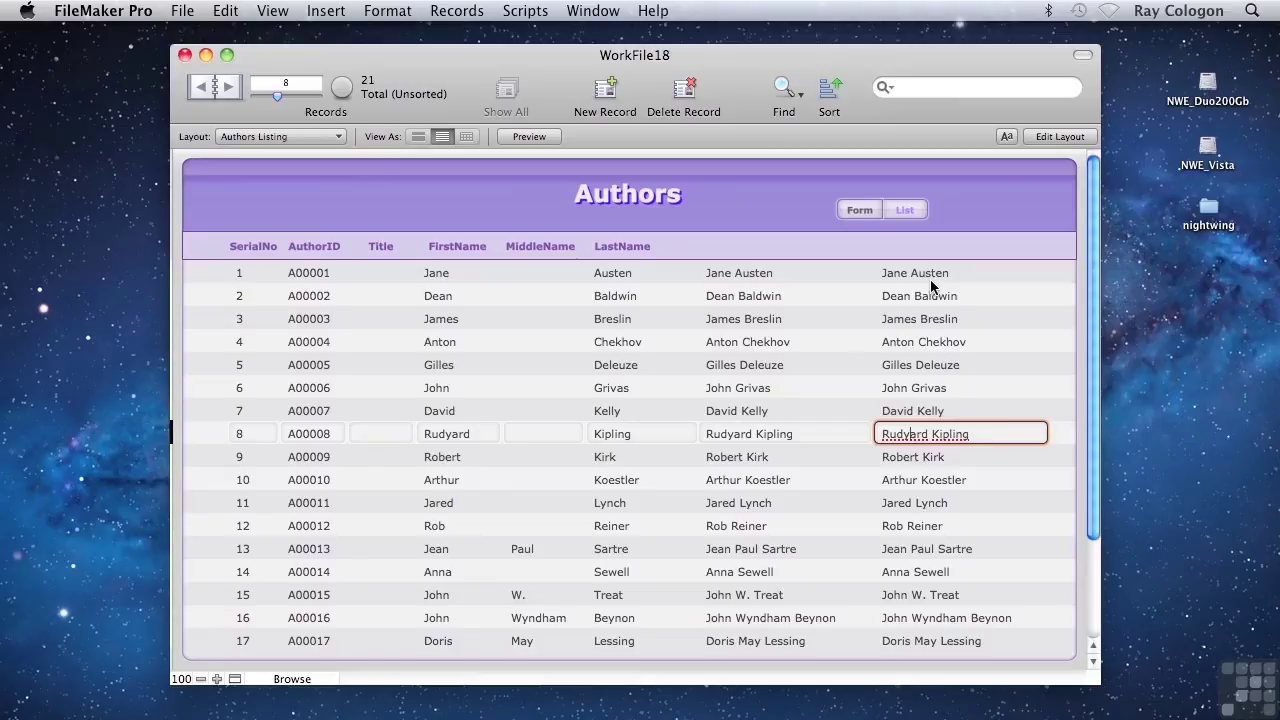
Step: Redefine cNewCalc as Seconds(Get(CurrentTime)) with a Number result, save the changes, and refresh the window to recalculate it
{"action": "key", "text": "super+shift+d"}
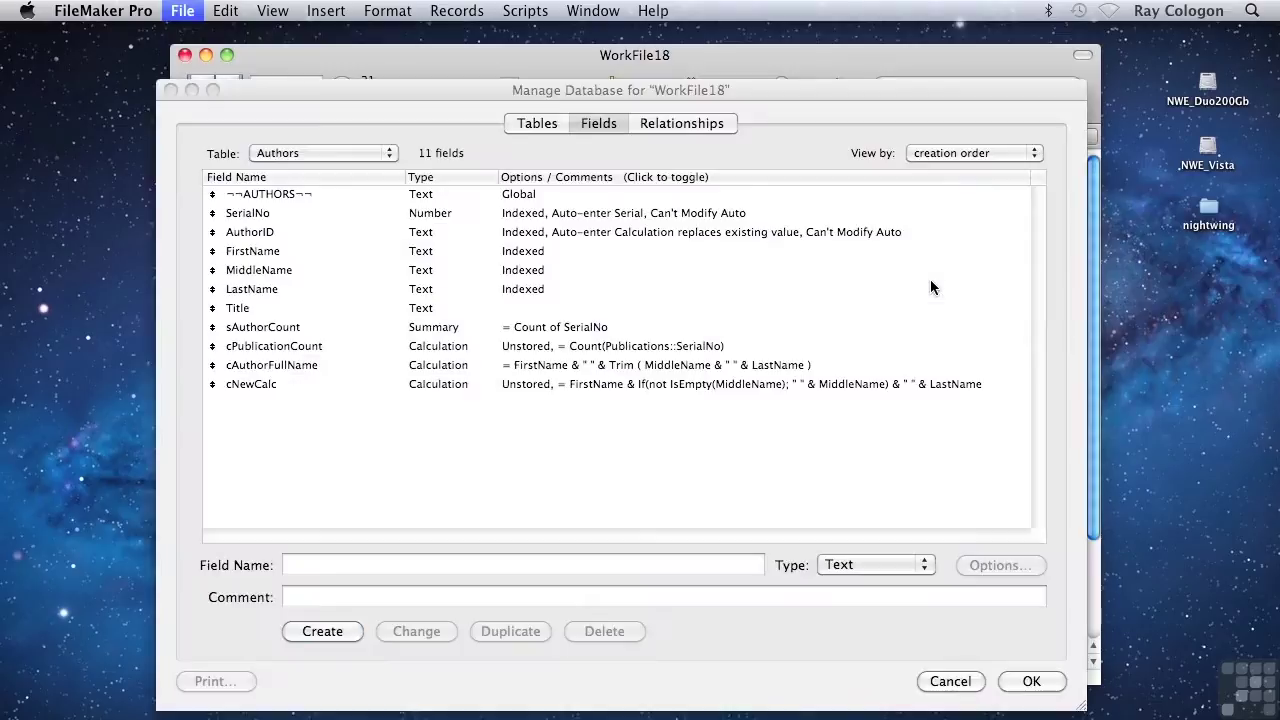
{"action": "double_click", "coordinate": [679, 387]}
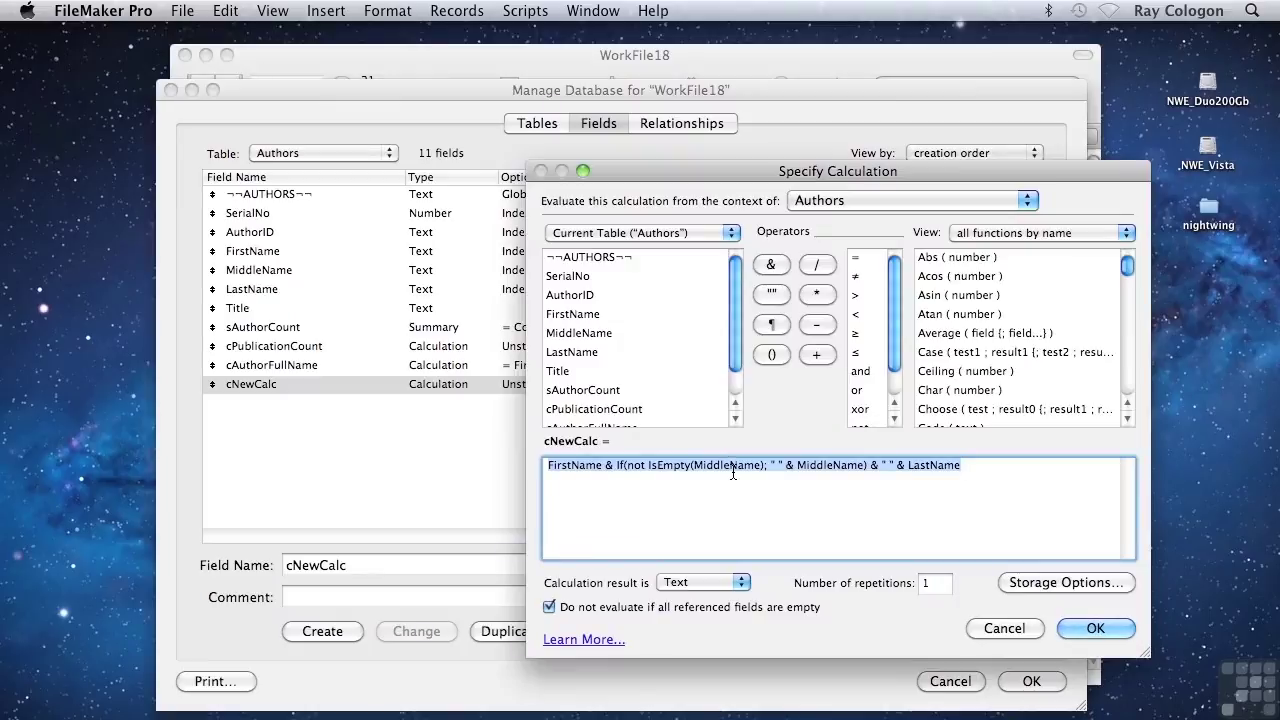
{"action": "key", "text": "BackSpace"}
{"action": "type", "text": "Seconds(Get(CurrentTime)"}
{"action": "left_click", "coordinate": [675, 583]}
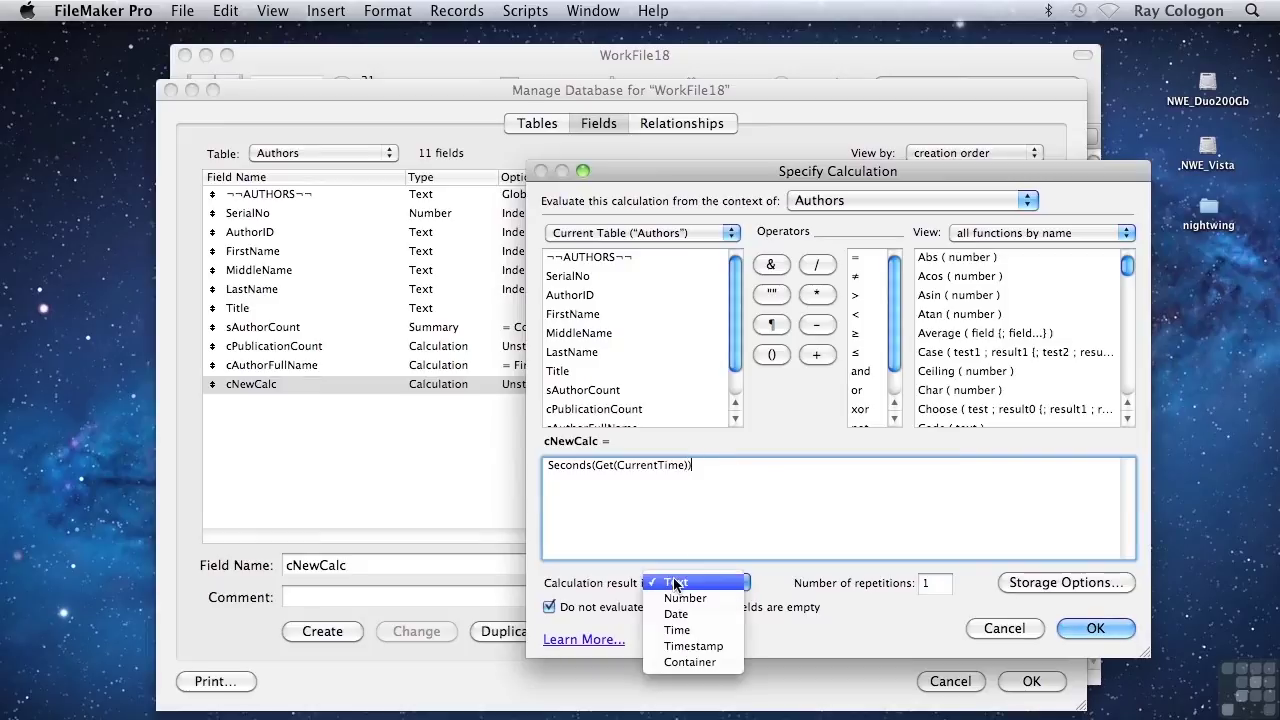
{"action": "left_click", "coordinate": [680, 598]}
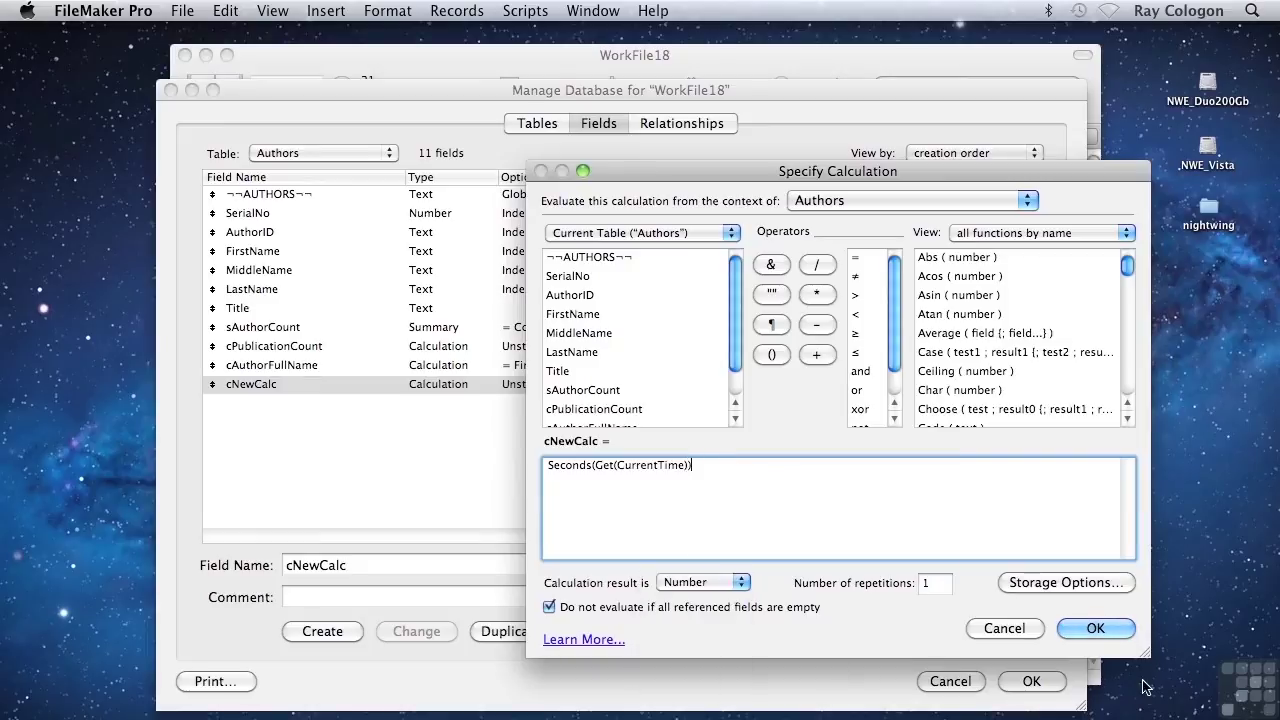
{"action": "left_click", "coordinate": [1096, 630]}
{"action": "left_click", "coordinate": [1031, 681]}
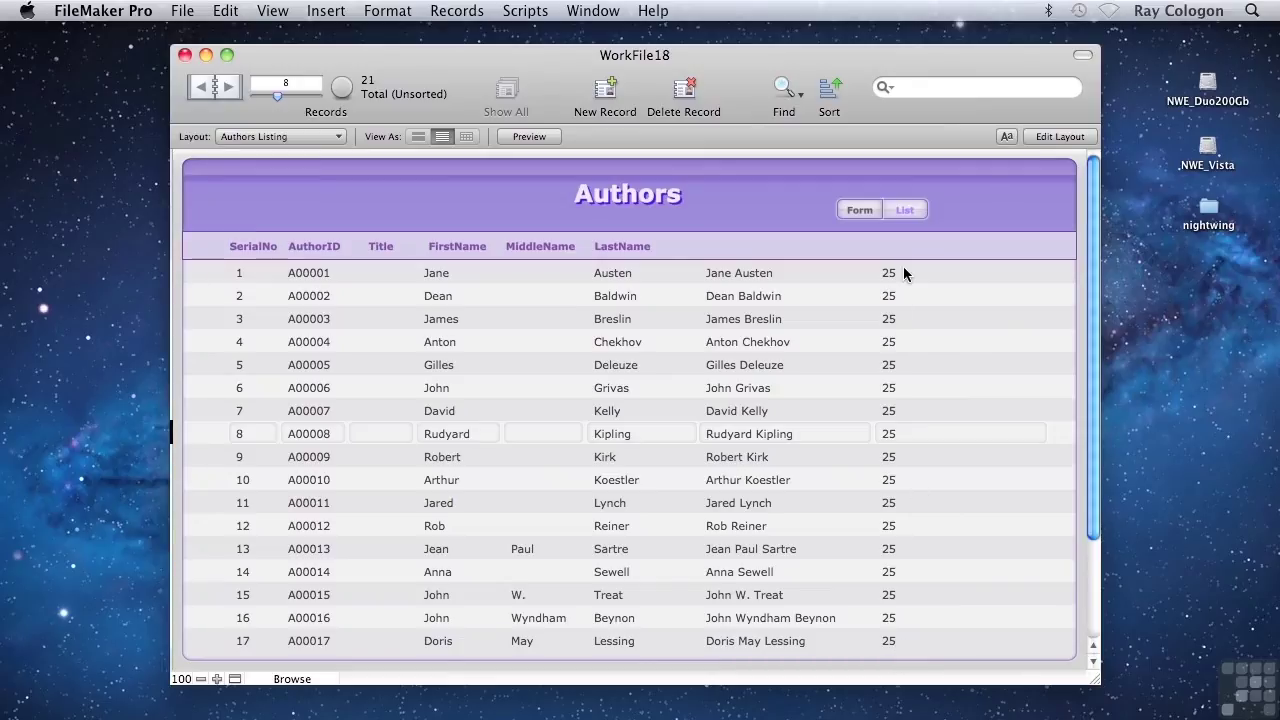
{"action": "left_click", "coordinate": [442, 17]}
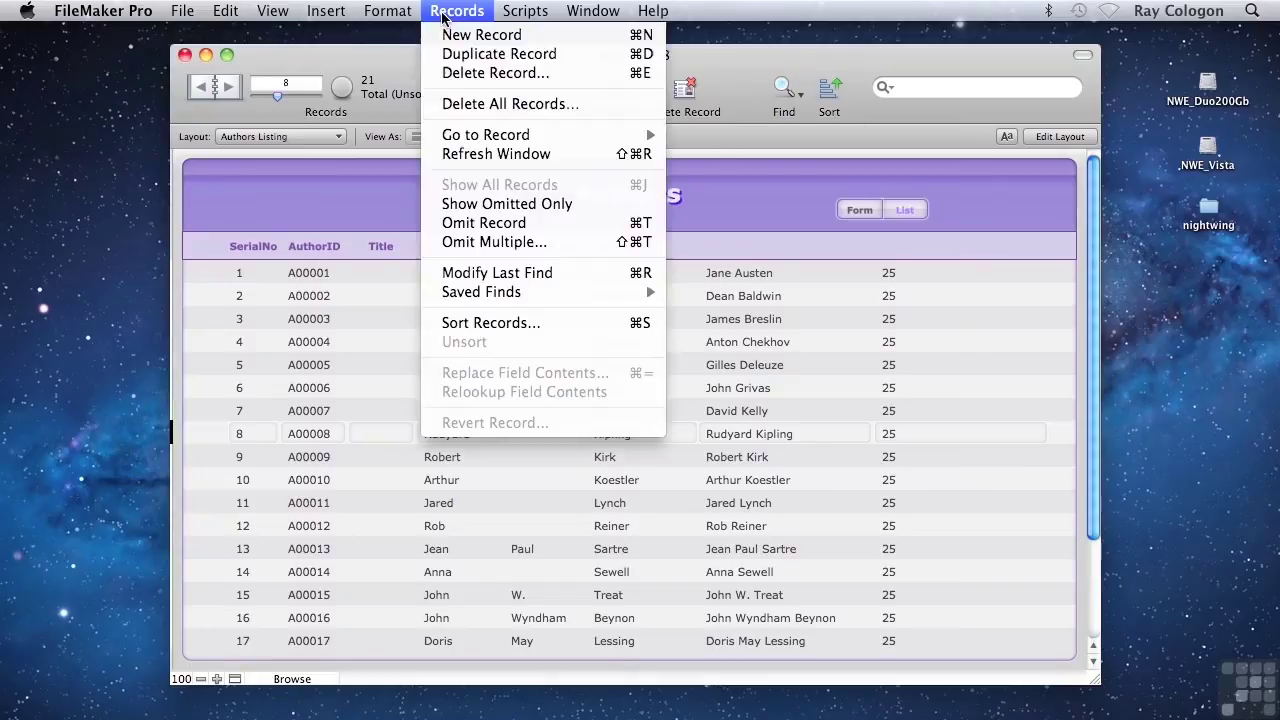
{"action": "left_click", "coordinate": [453, 155]}
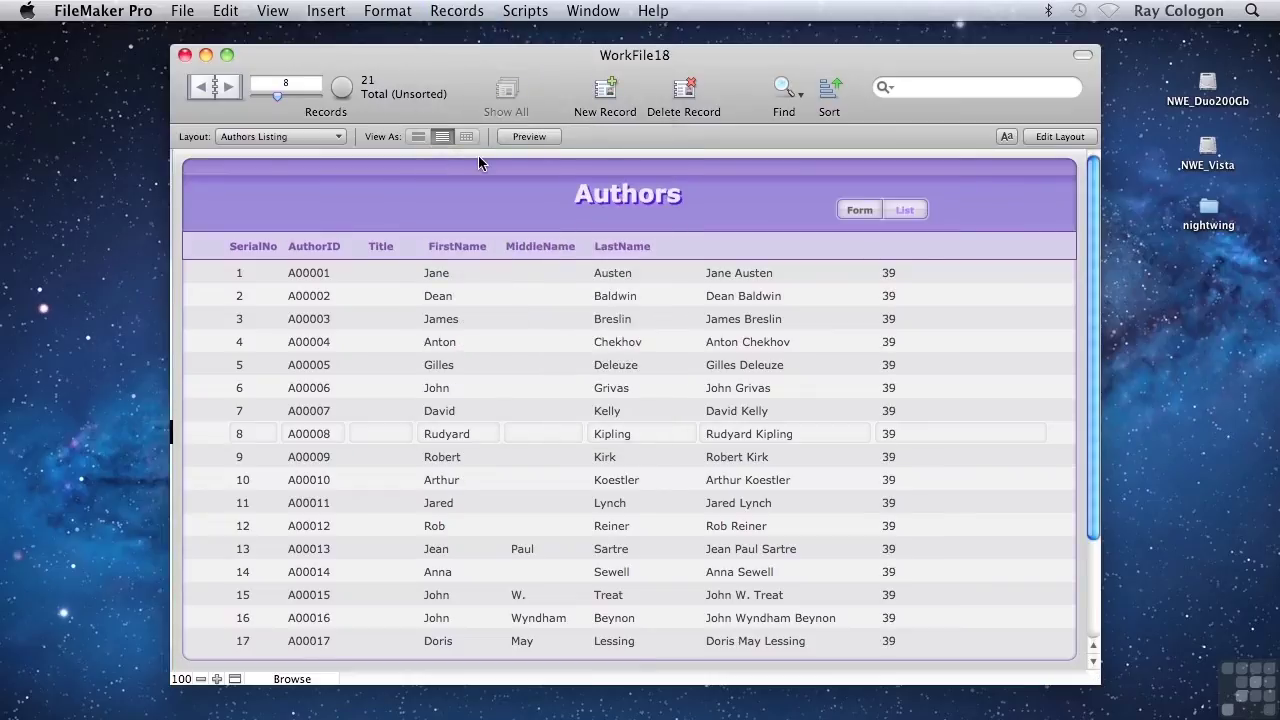
Step: Replace the cNewCalc formula with FirstName & " " & Right(Random; 2) and save the database changes
{"action": "key", "text": "super+shift+d"}
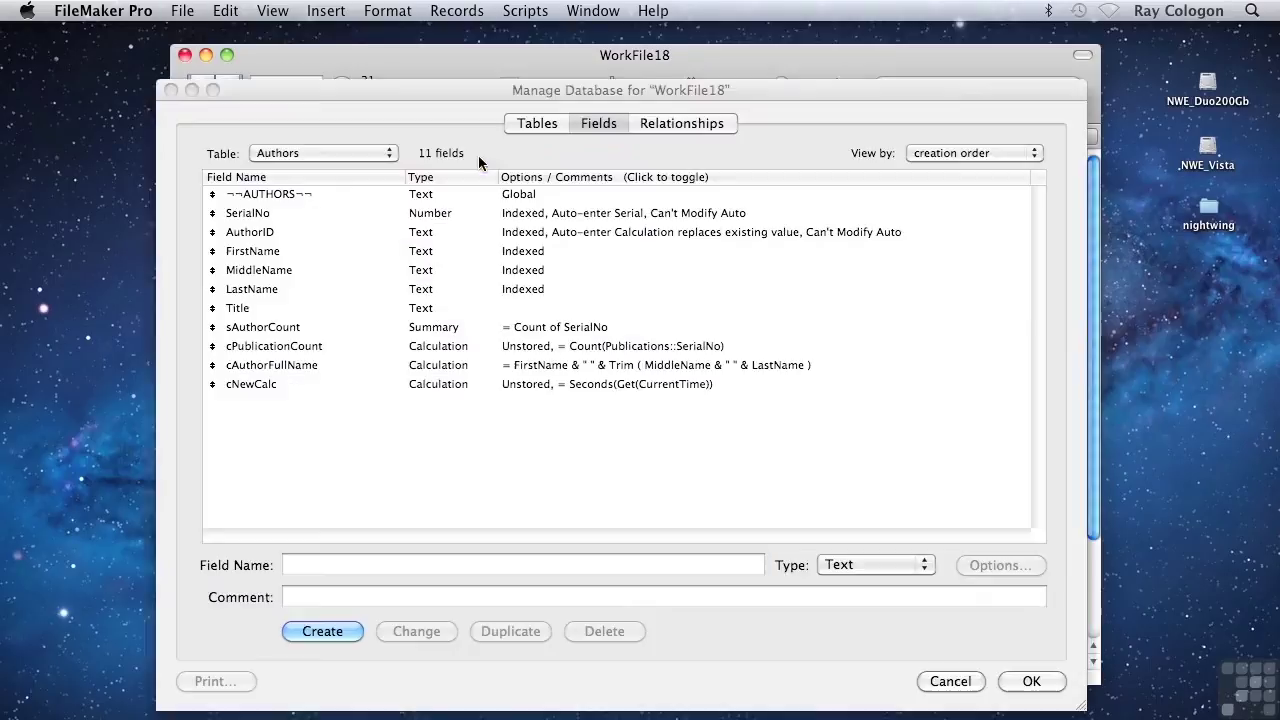
{"action": "double_click", "coordinate": [440, 383]}
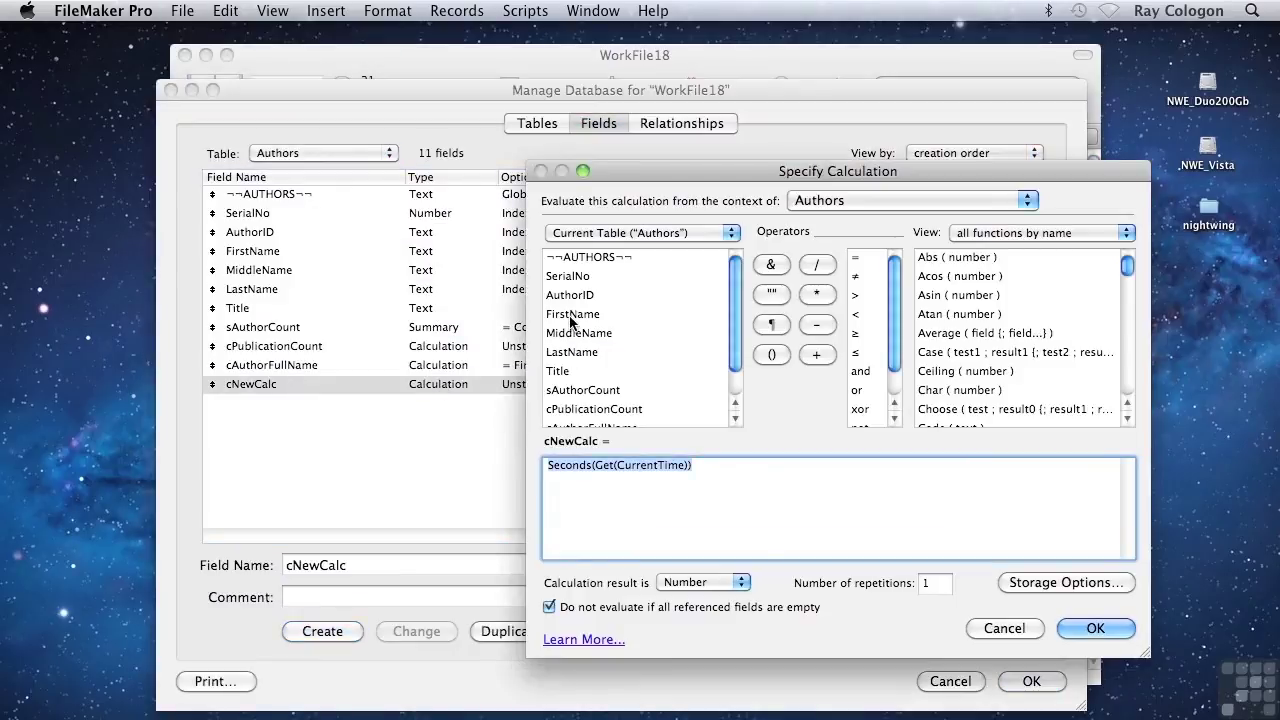
{"action": "double_click", "coordinate": [572, 316]}
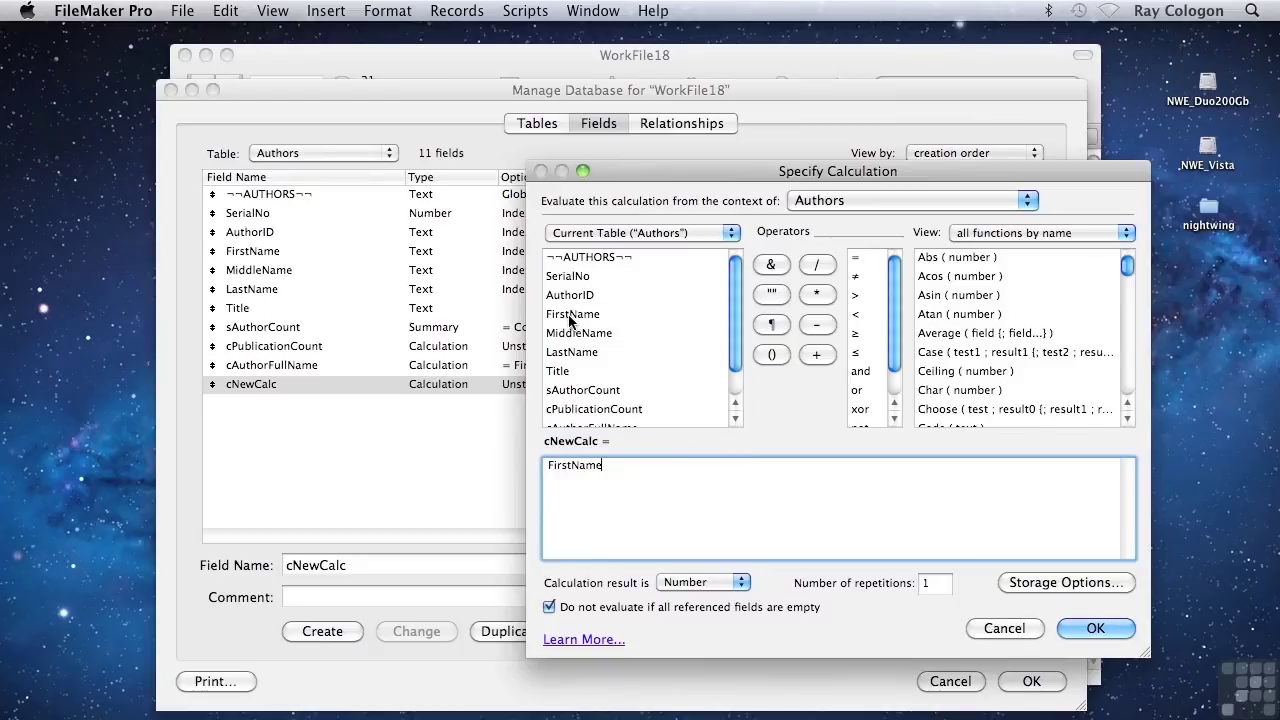
{"action": "left_click", "coordinate": [770, 264]}
{"action": "left_click", "coordinate": [771, 294]}
{"action": "left_click", "coordinate": [774, 265]}
{"action": "type", "text": "Right"}
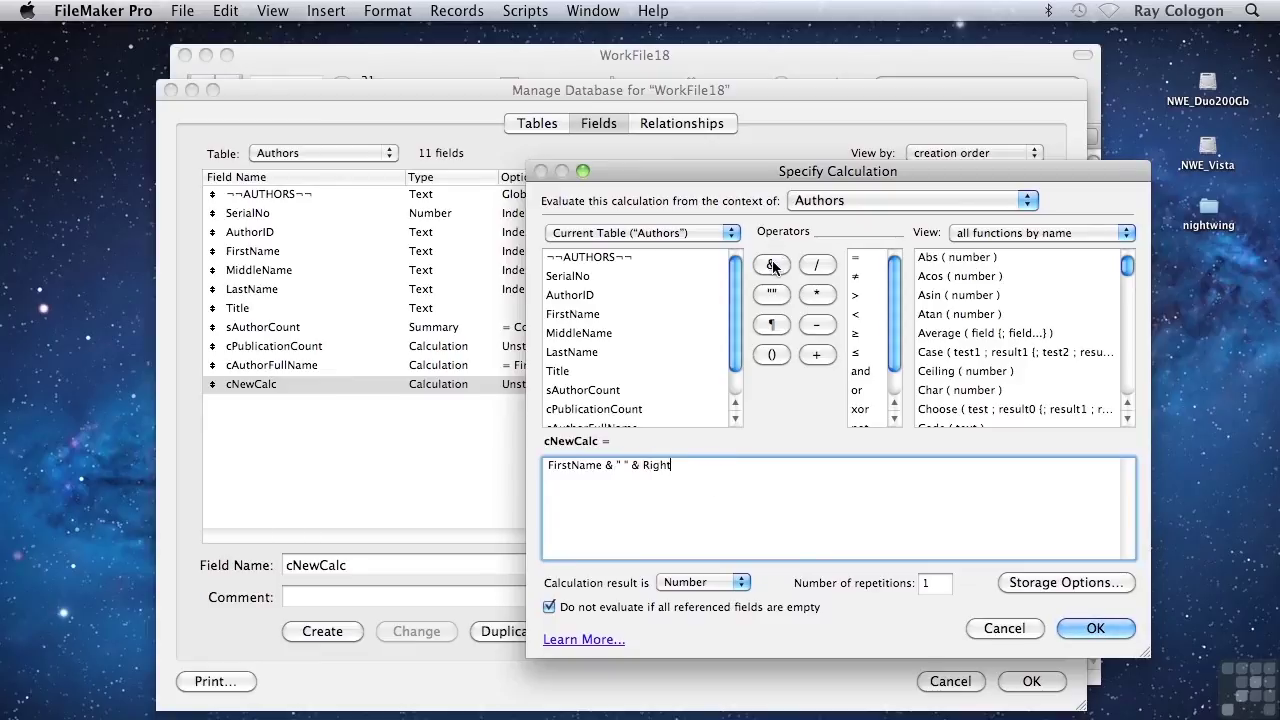
{"action": "type", "text": "(Random; 2)"}
{"action": "left_click", "coordinate": [1083, 633]}
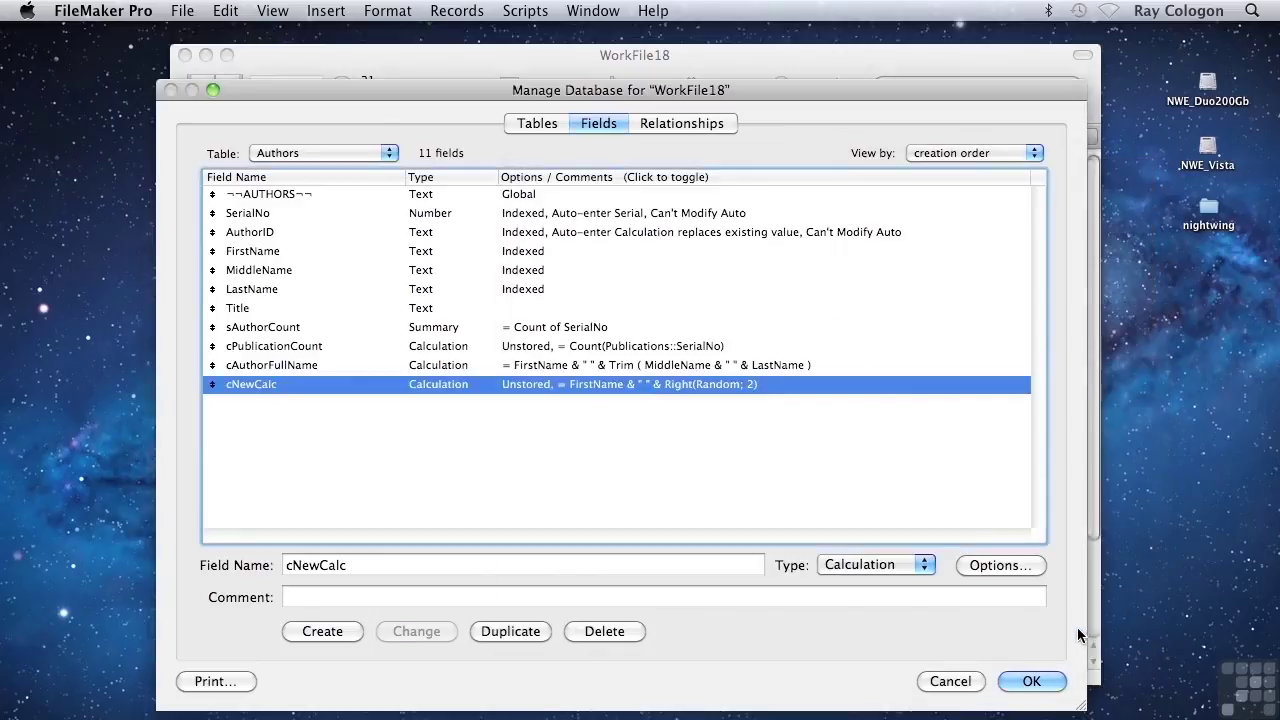
{"action": "left_click", "coordinate": [1030, 683]}
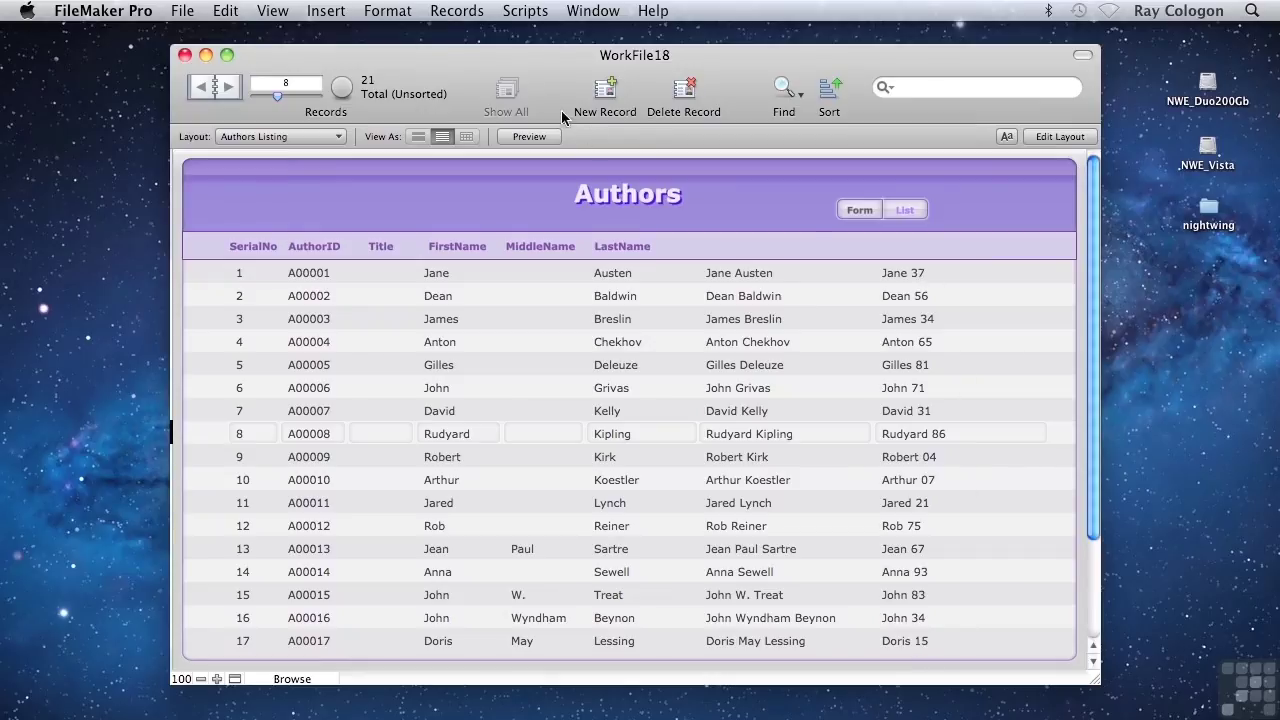
Step: Refresh the window three times to compare how the random cNewCalc values recalculate in the Authors list
{"action": "left_click", "coordinate": [452, 10]}
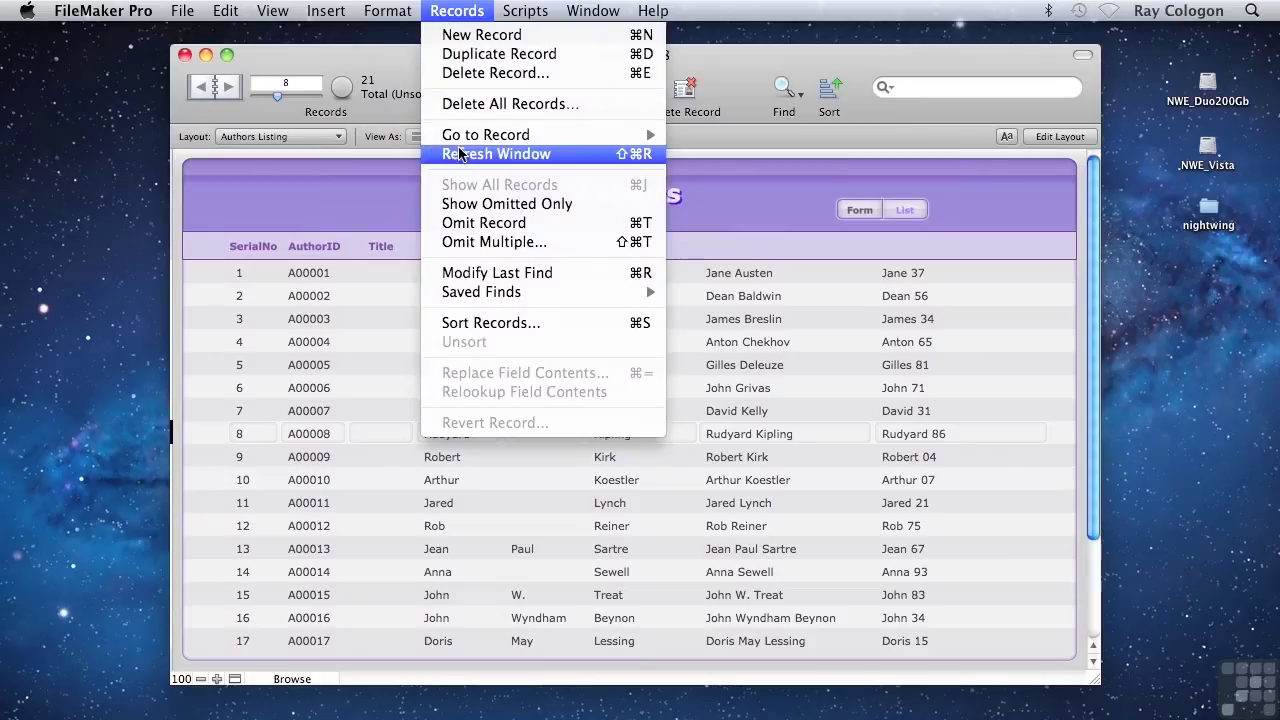
{"action": "left_click", "coordinate": [496, 154]}
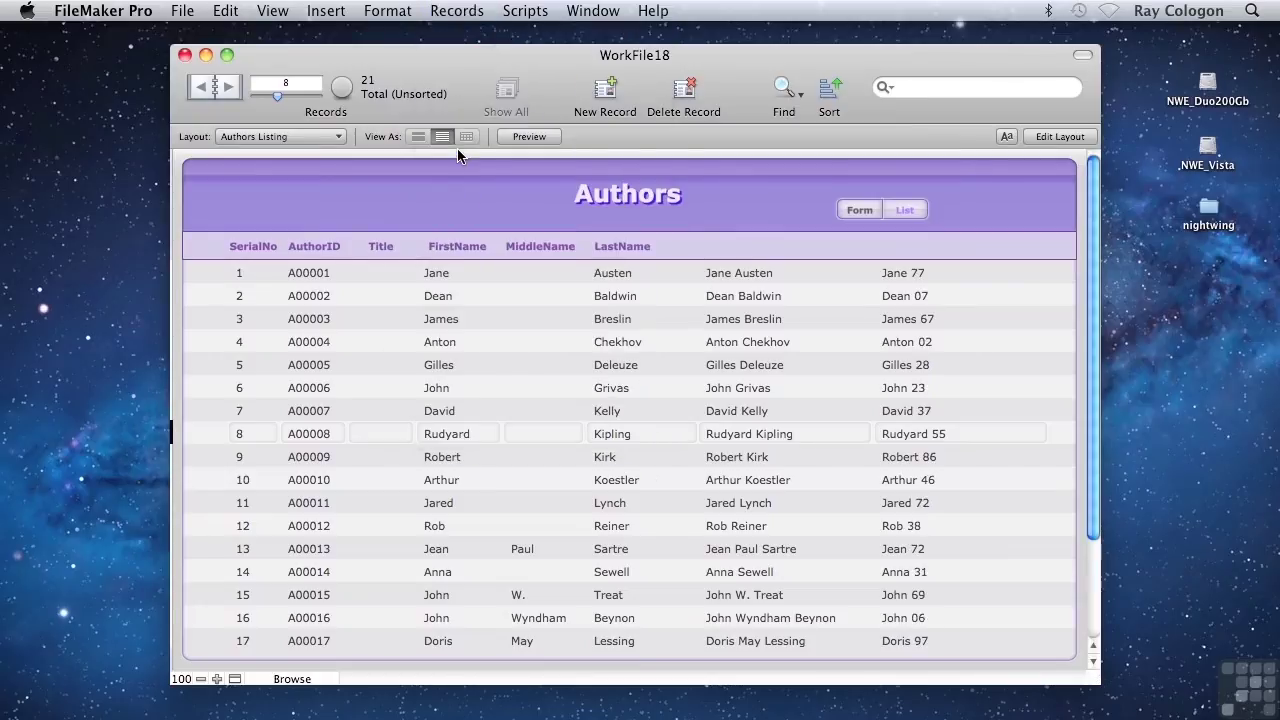
{"action": "left_click", "coordinate": [458, 12]}
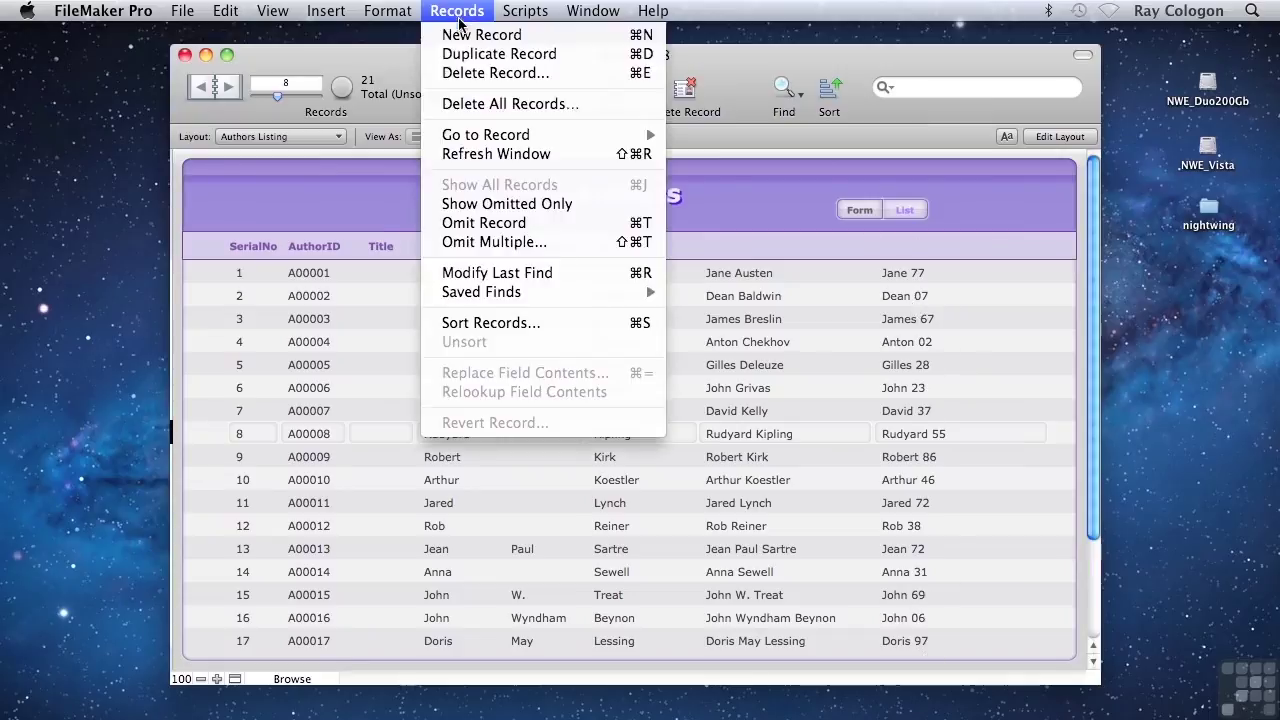
{"action": "left_click", "coordinate": [497, 154]}
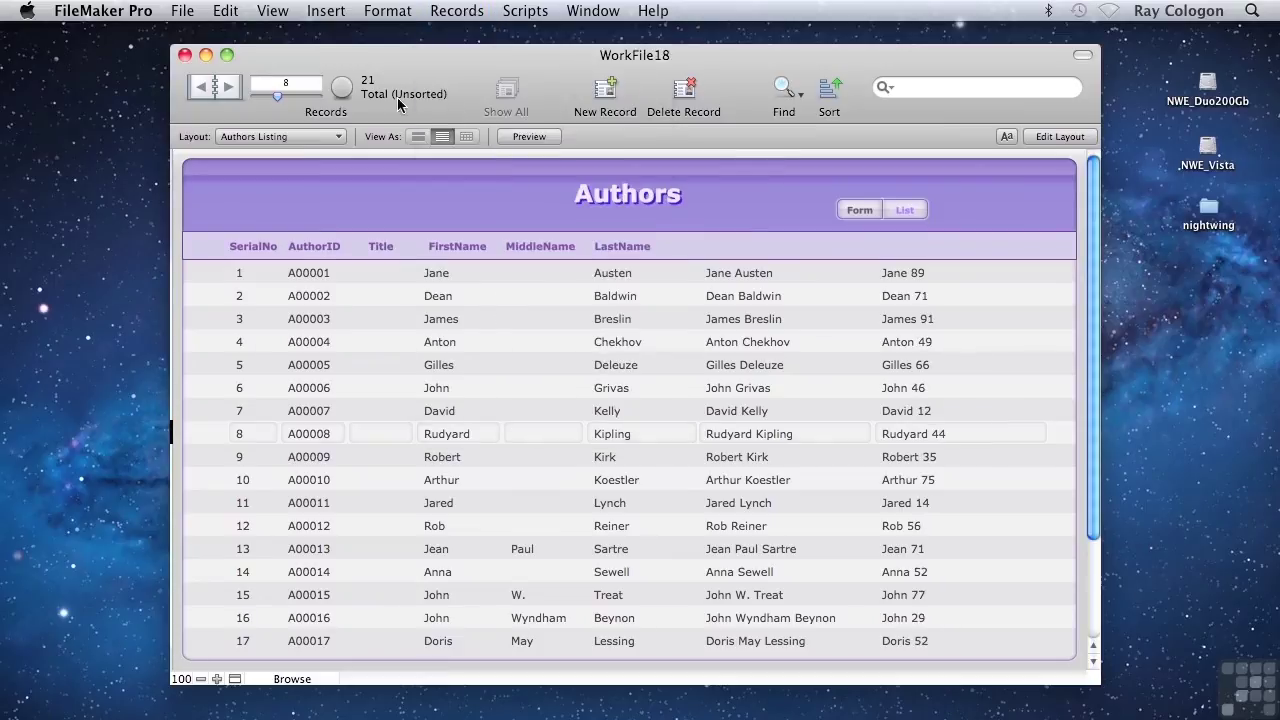
{"action": "left_click", "coordinate": [449, 16]}
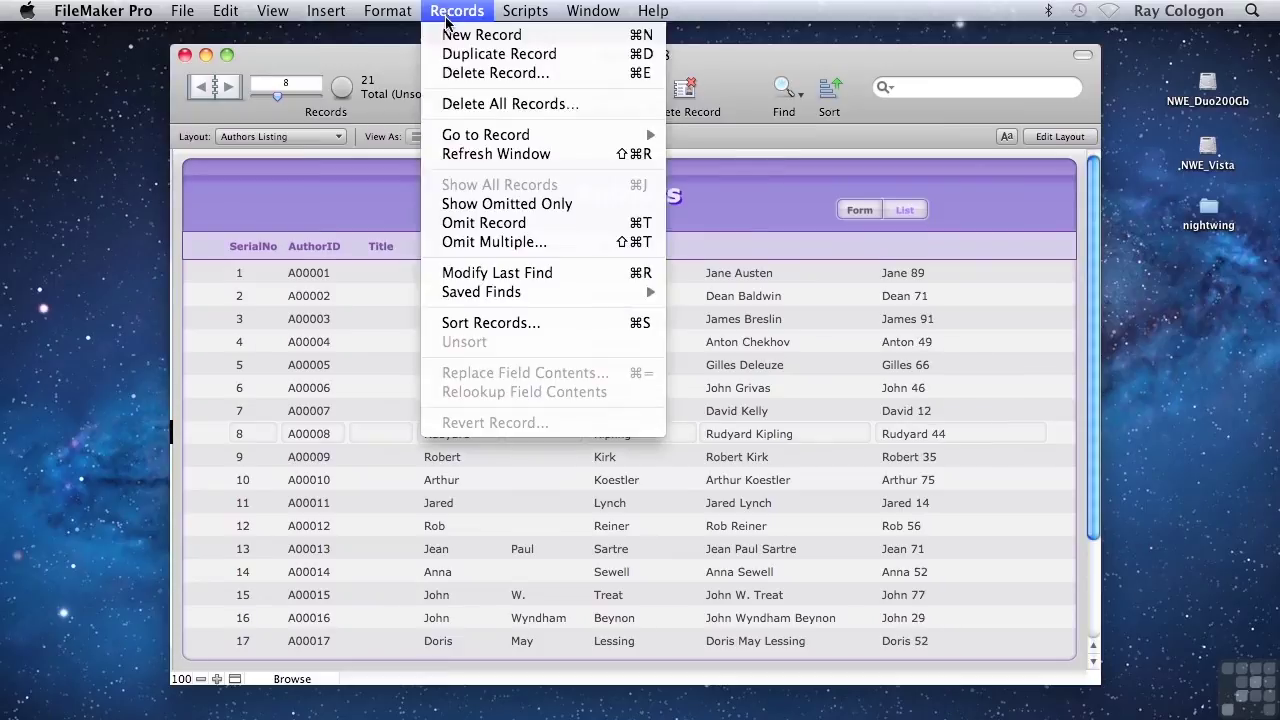
{"action": "left_click", "coordinate": [470, 155]}
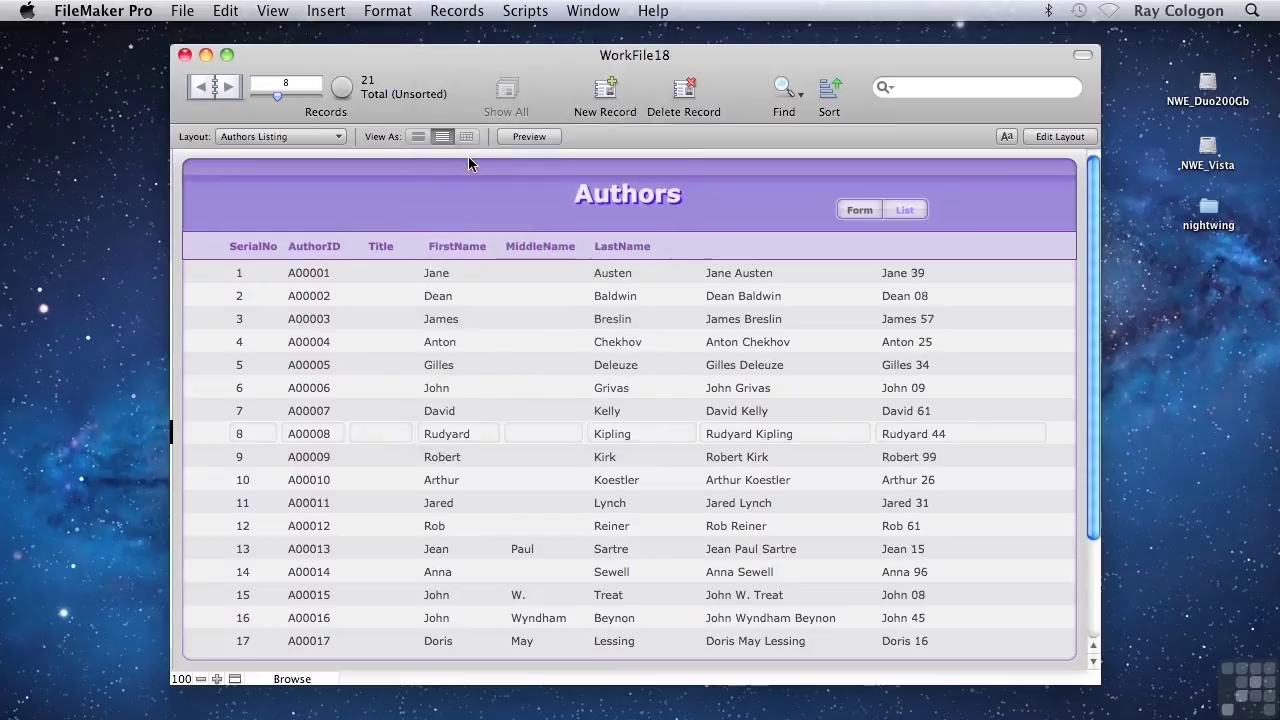
Step: Replace the cNewCalc formula with Get(RecordNumber), save the changes, and omit the eighth author record from the found set
{"action": "key", "text": "super+shift+d"}
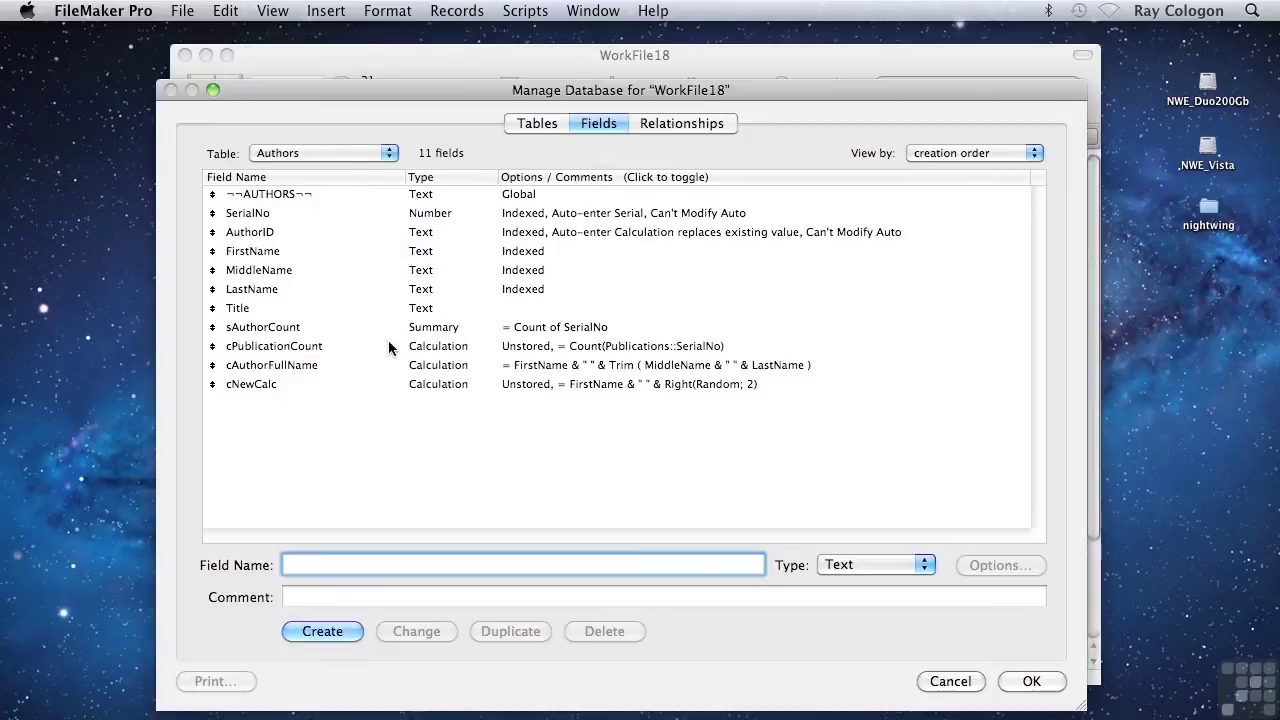
{"action": "double_click", "coordinate": [281, 384]}
{"action": "type", "text": "Get(Rec"}
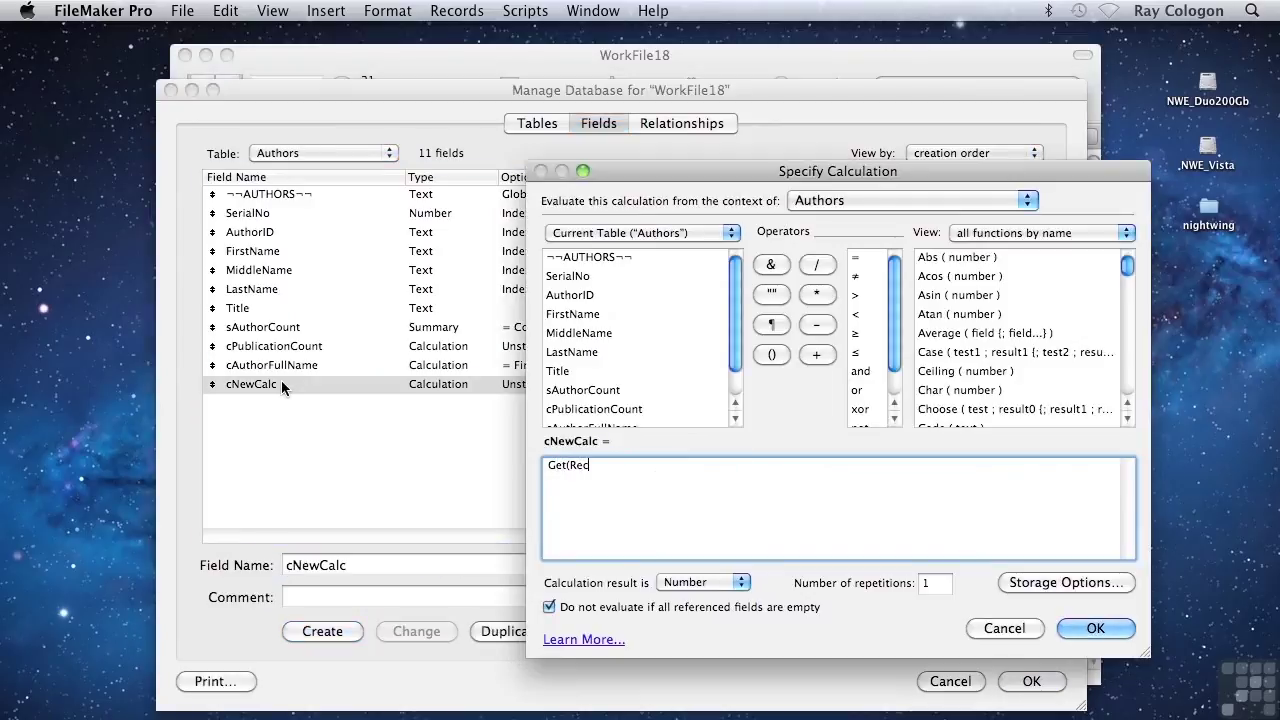
{"action": "type", "text": "ordNumber)"}
{"action": "key", "text": "Return"}
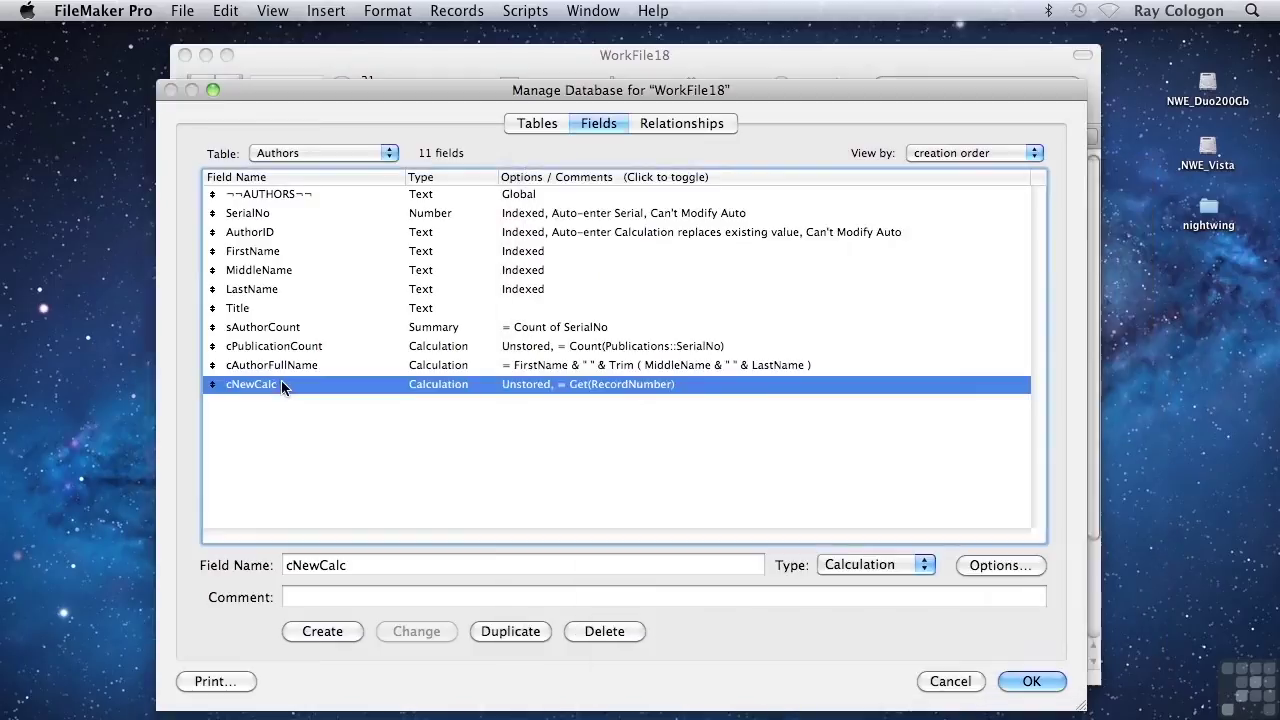
{"action": "left_click", "coordinate": [1008, 686]}
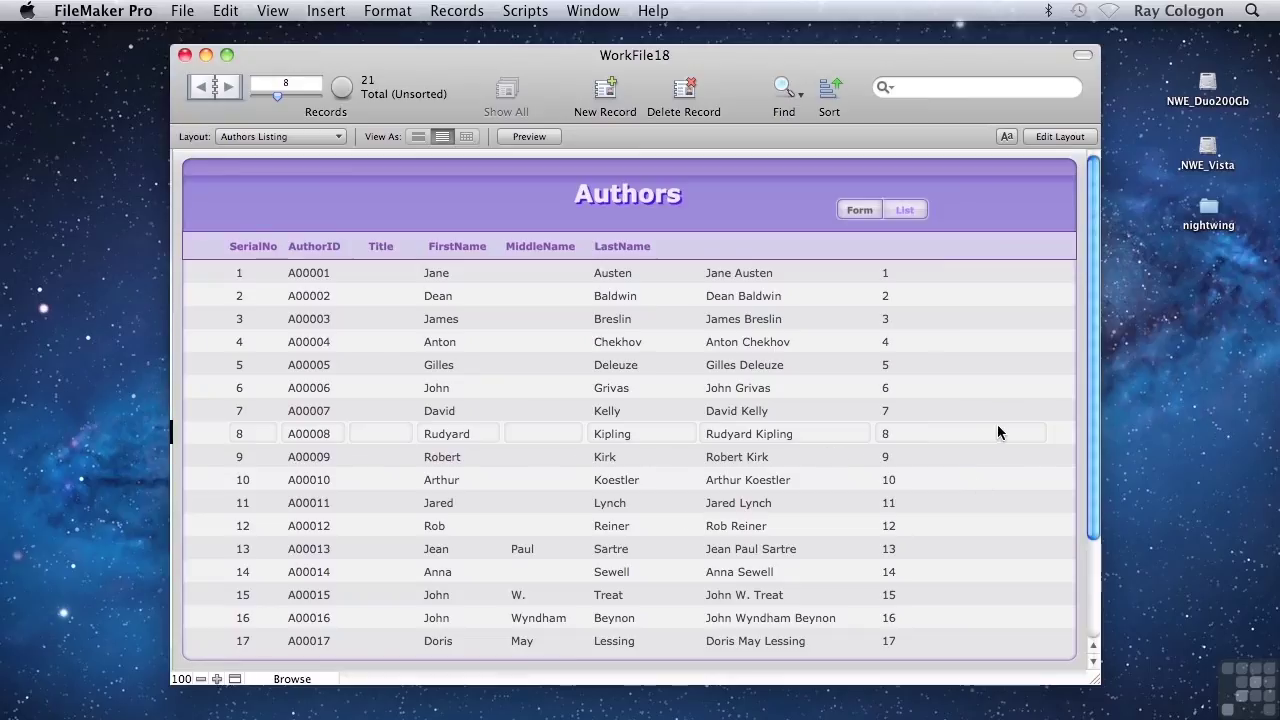
{"action": "key", "text": "super+t"}
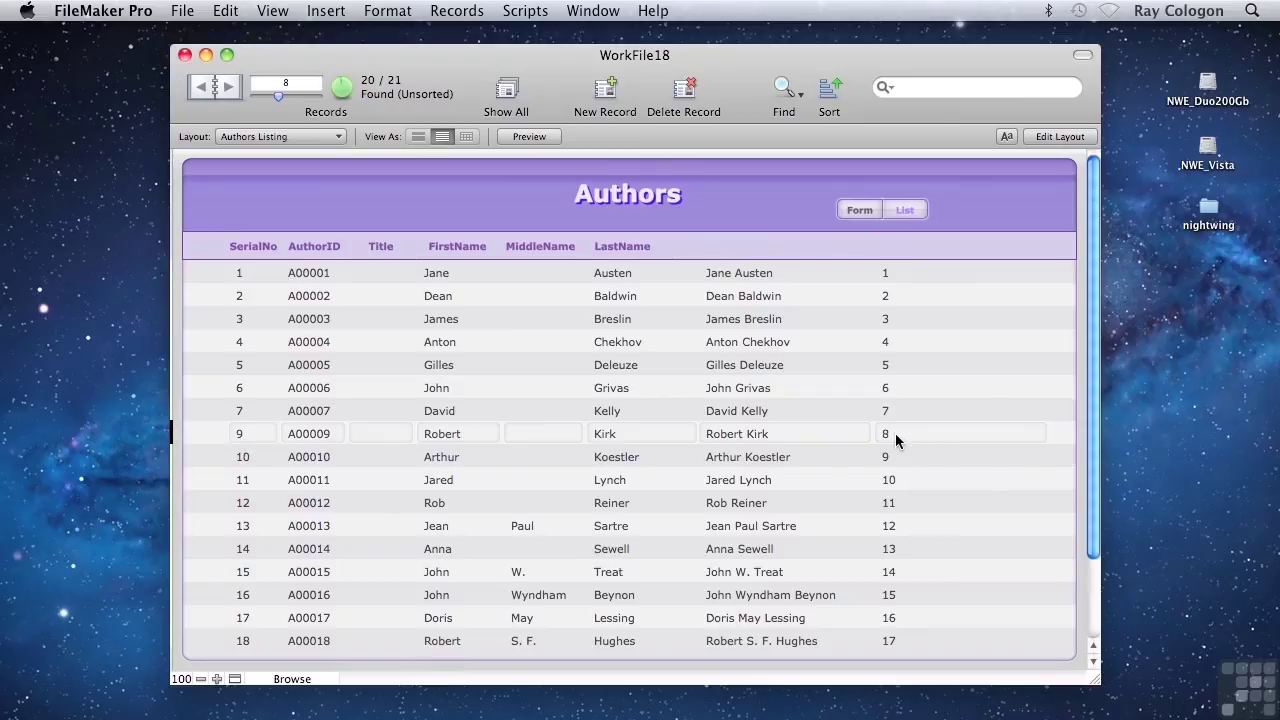
Step: Switch the Authors list to the omitted record, and restore the full set of author records
{"action": "left_click", "coordinate": [342, 91]}
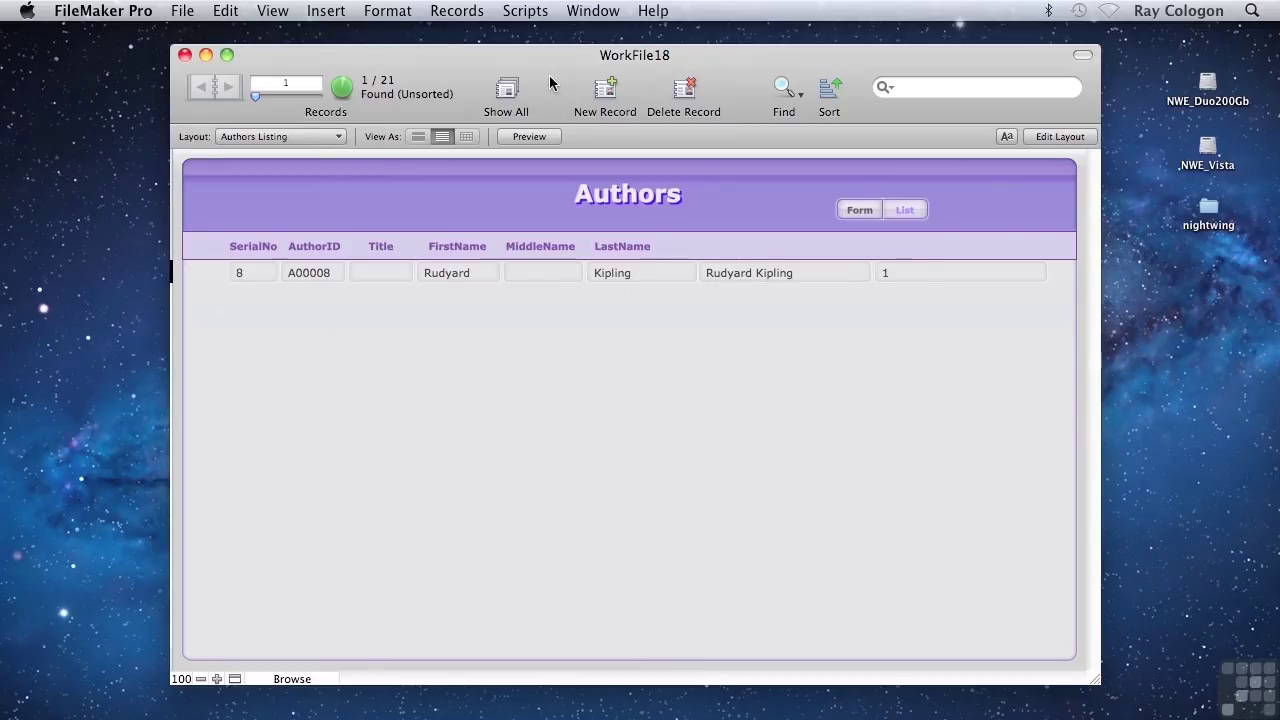
{"action": "left_click", "coordinate": [510, 90]}
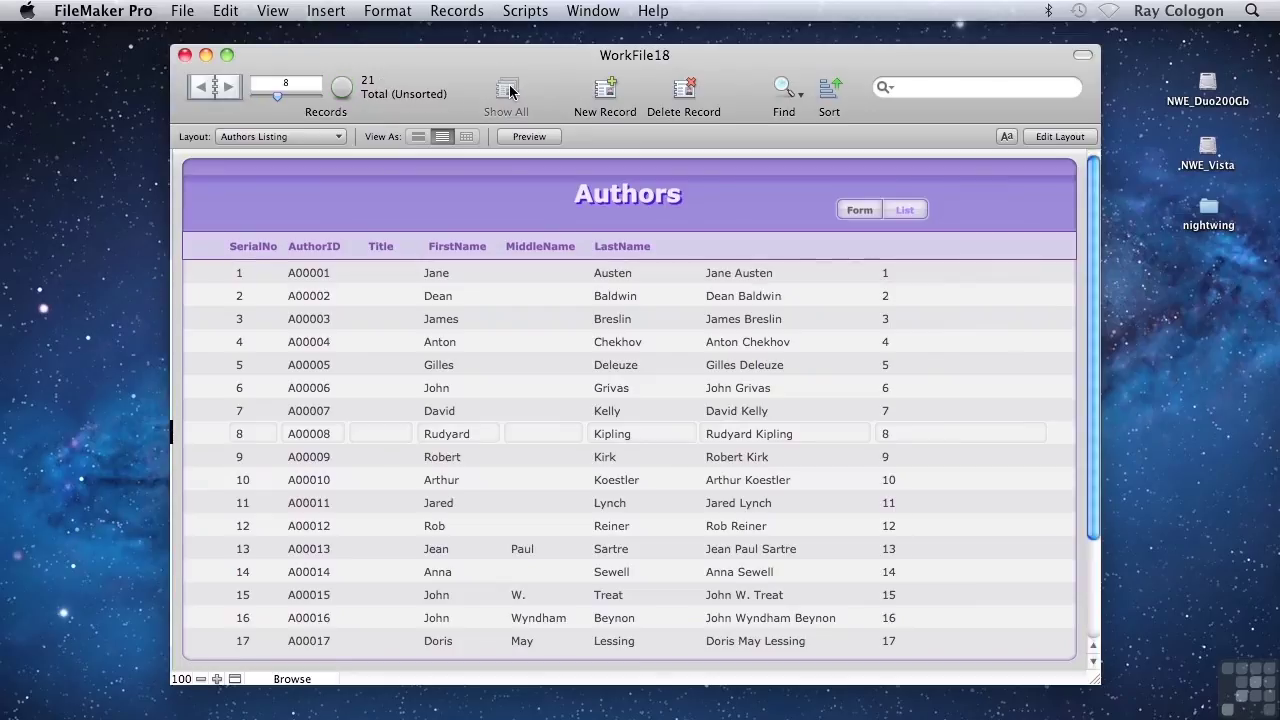
Step: Make cNewCalc a stored calculation by disabling "Do not store calculation results -- recalculate when needed" in its storage options, and save the database changes
{"action": "key", "text": "super+shift+d"}
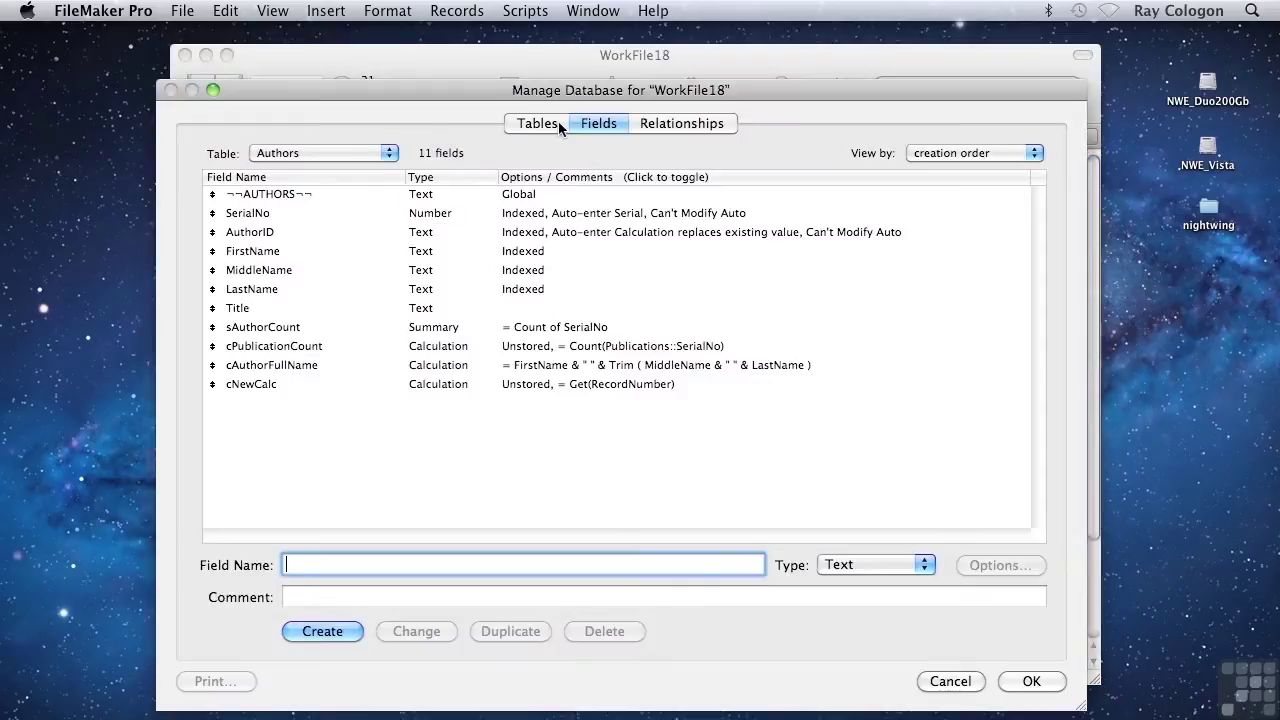
{"action": "double_click", "coordinate": [594, 386]}
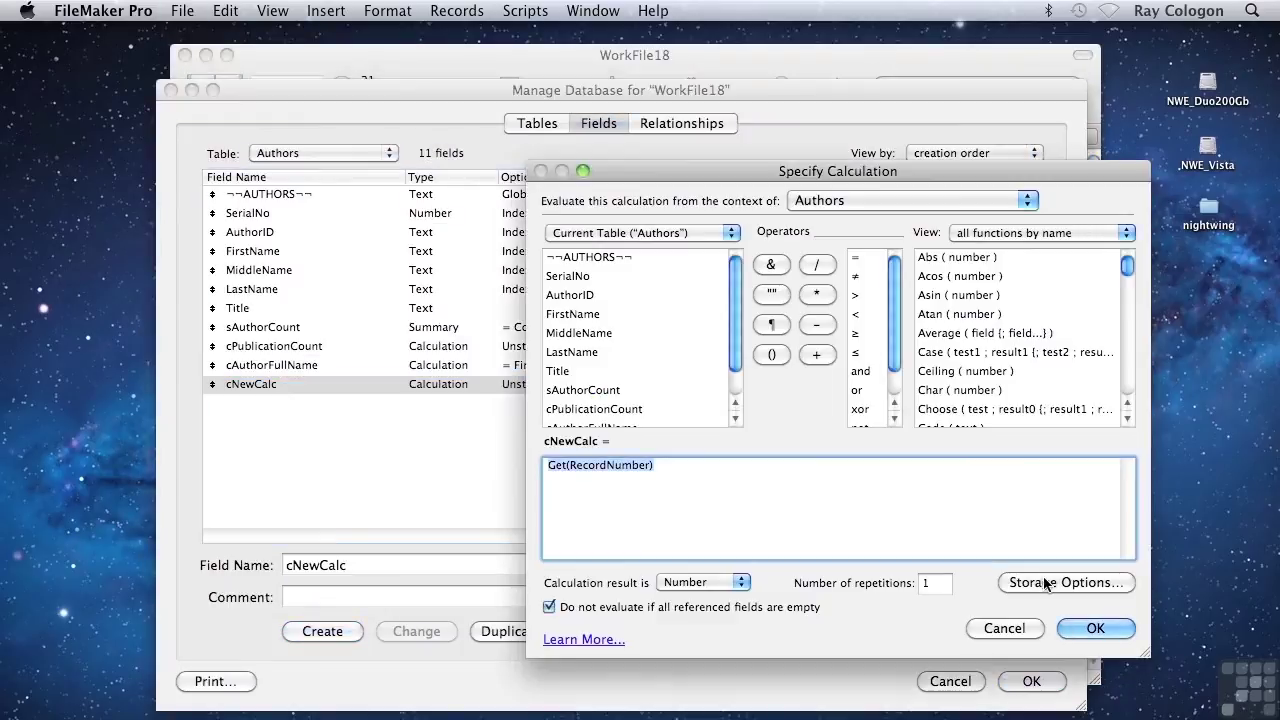
{"action": "left_click", "coordinate": [1046, 582]}
{"action": "left_click", "coordinate": [456, 333]}
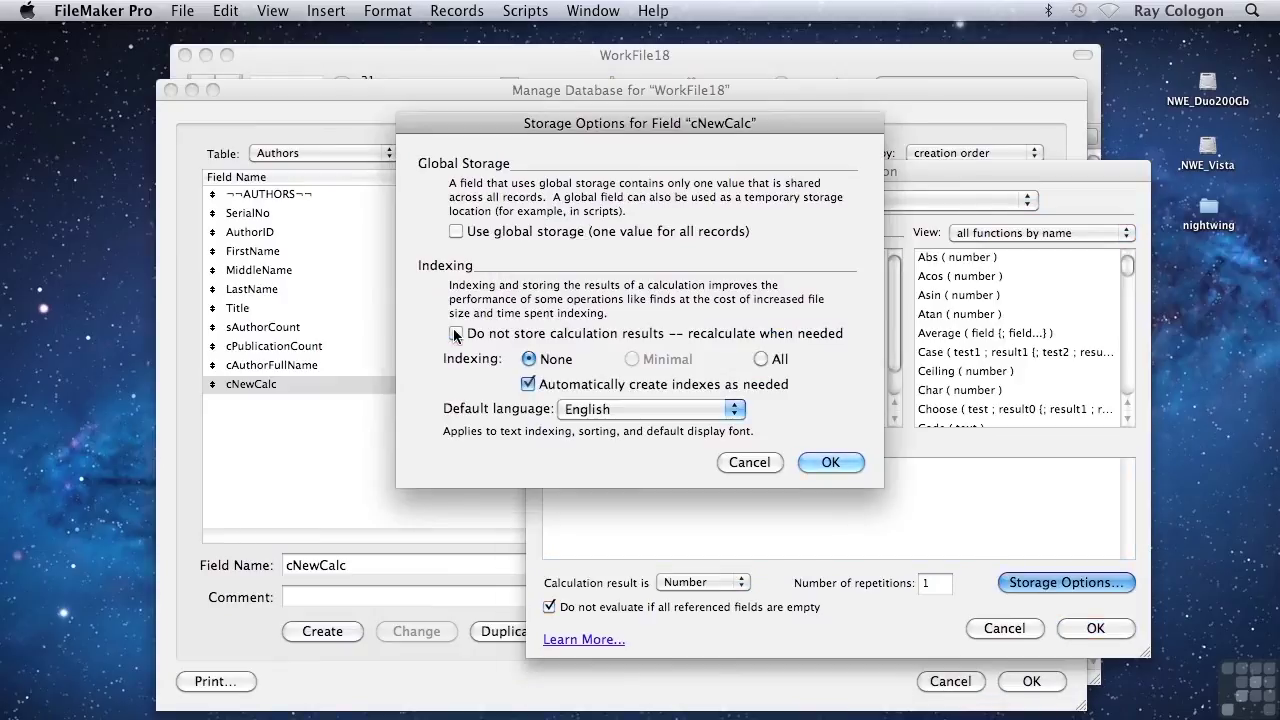
{"action": "left_click", "coordinate": [829, 462]}
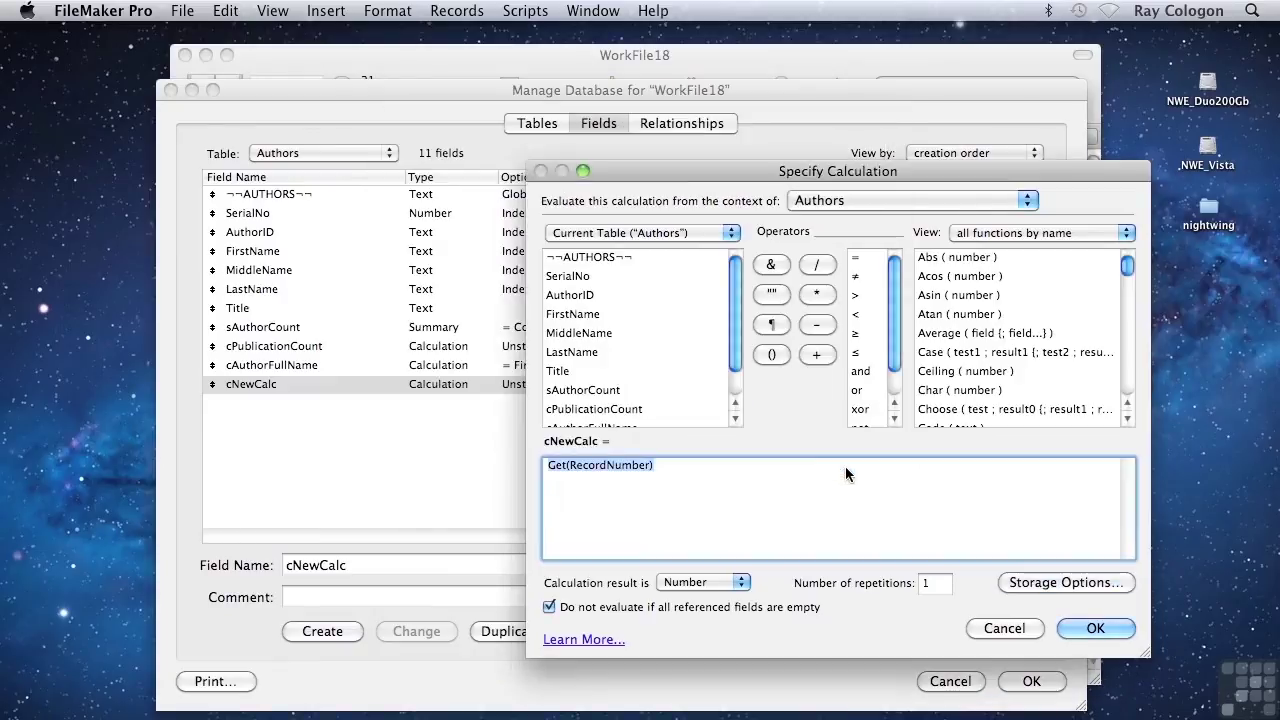
{"action": "left_click", "coordinate": [1092, 630]}
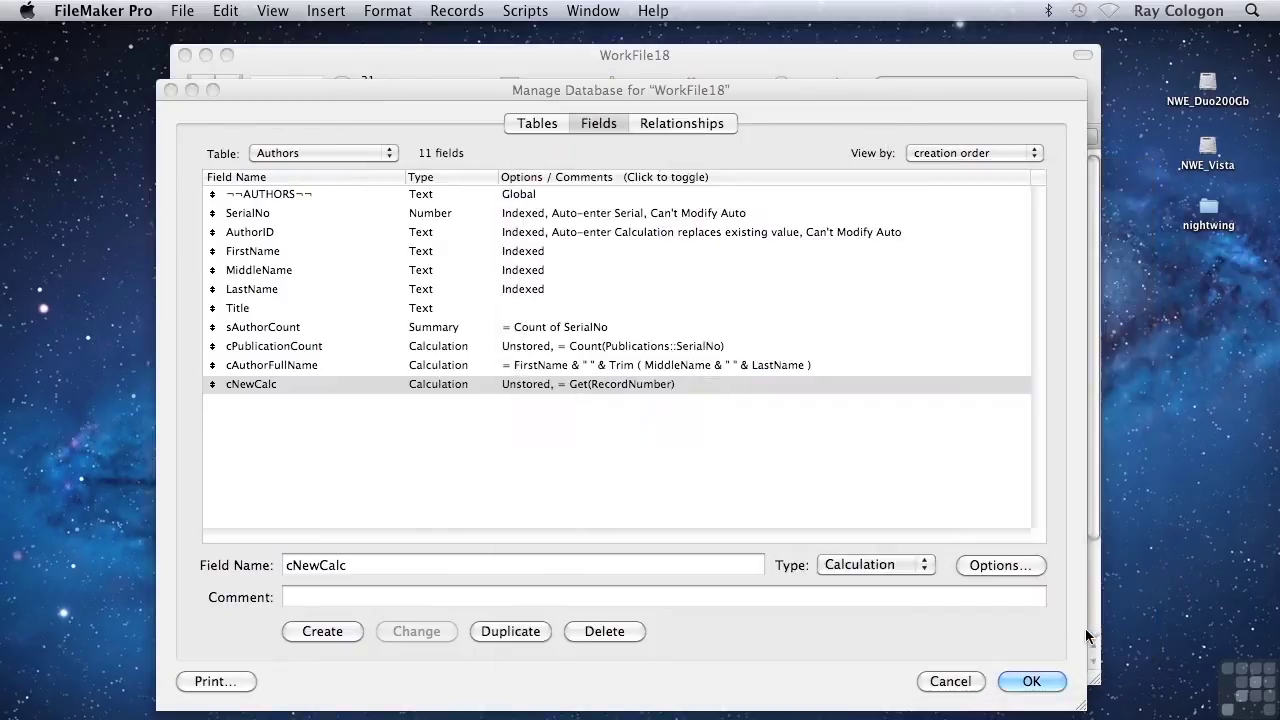
{"action": "left_click", "coordinate": [1031, 681]}
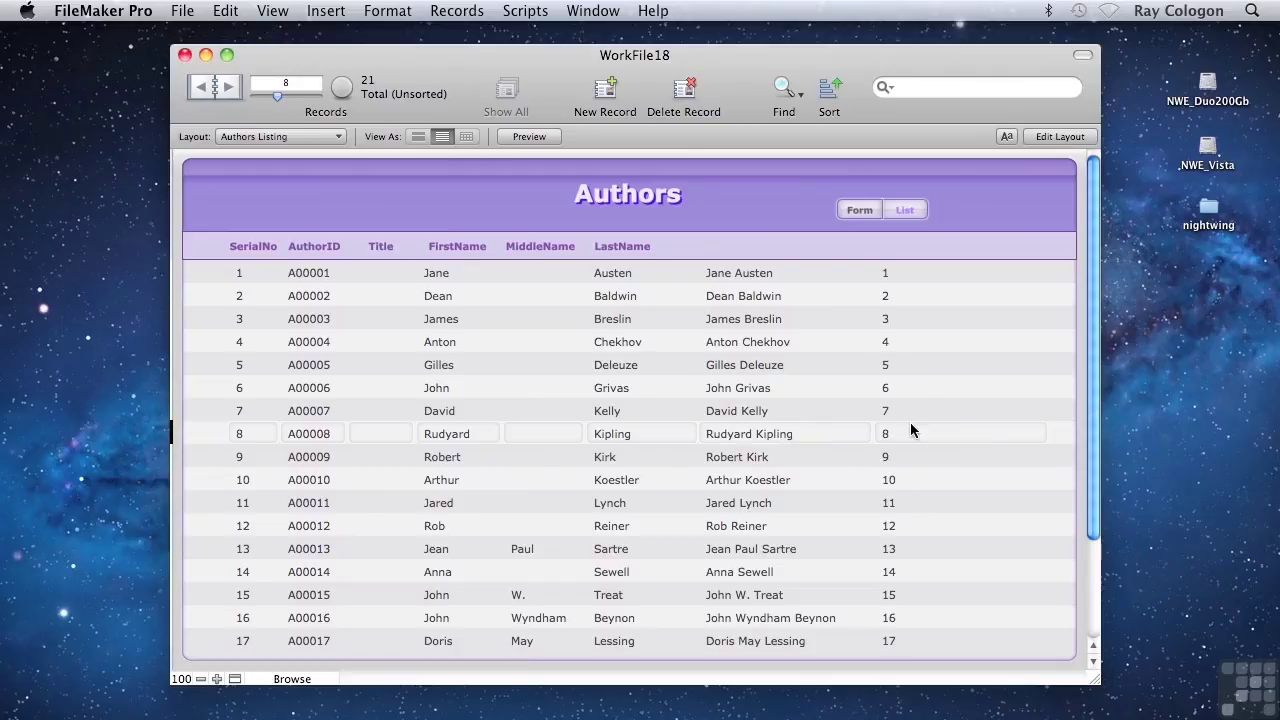
Step: Omit the seven author records with serial numbers 8 to 14 from the found set, one at a time
{"action": "key", "text": "super+t"}
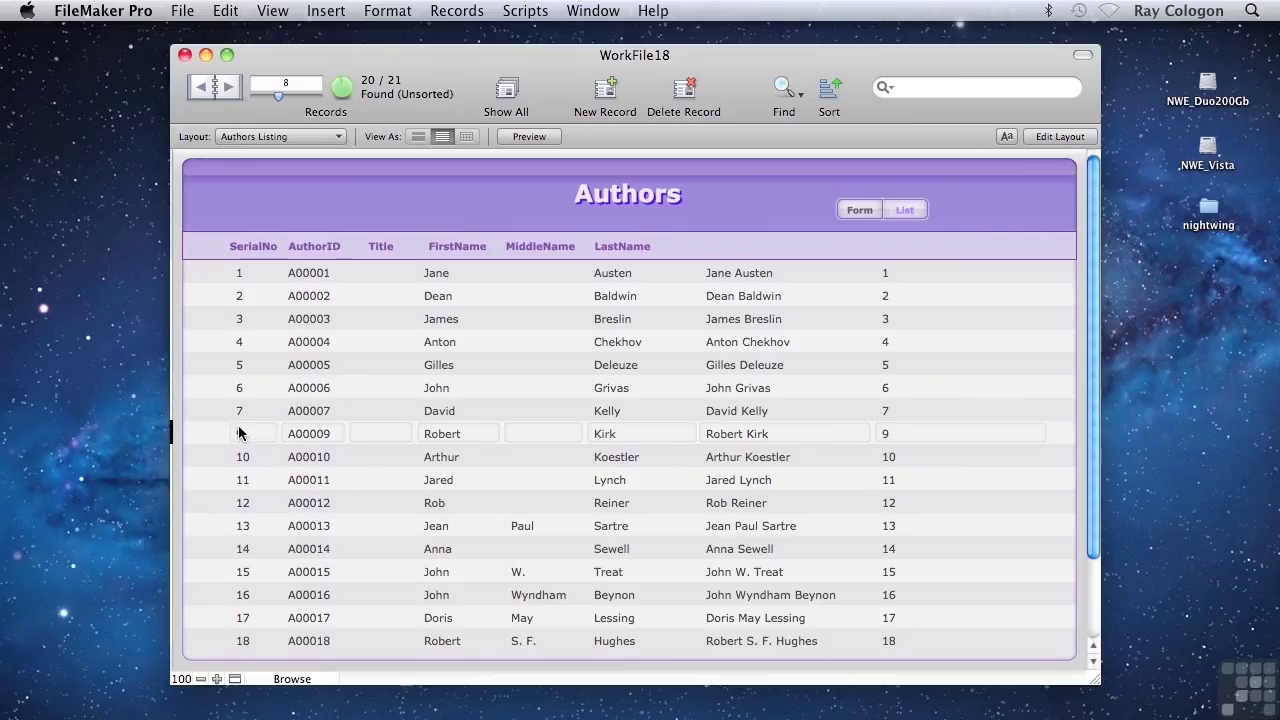
{"action": "key", "text": "super+t"}
{"action": "key", "text": "super+t"}
{"action": "key", "text": "super+t"}
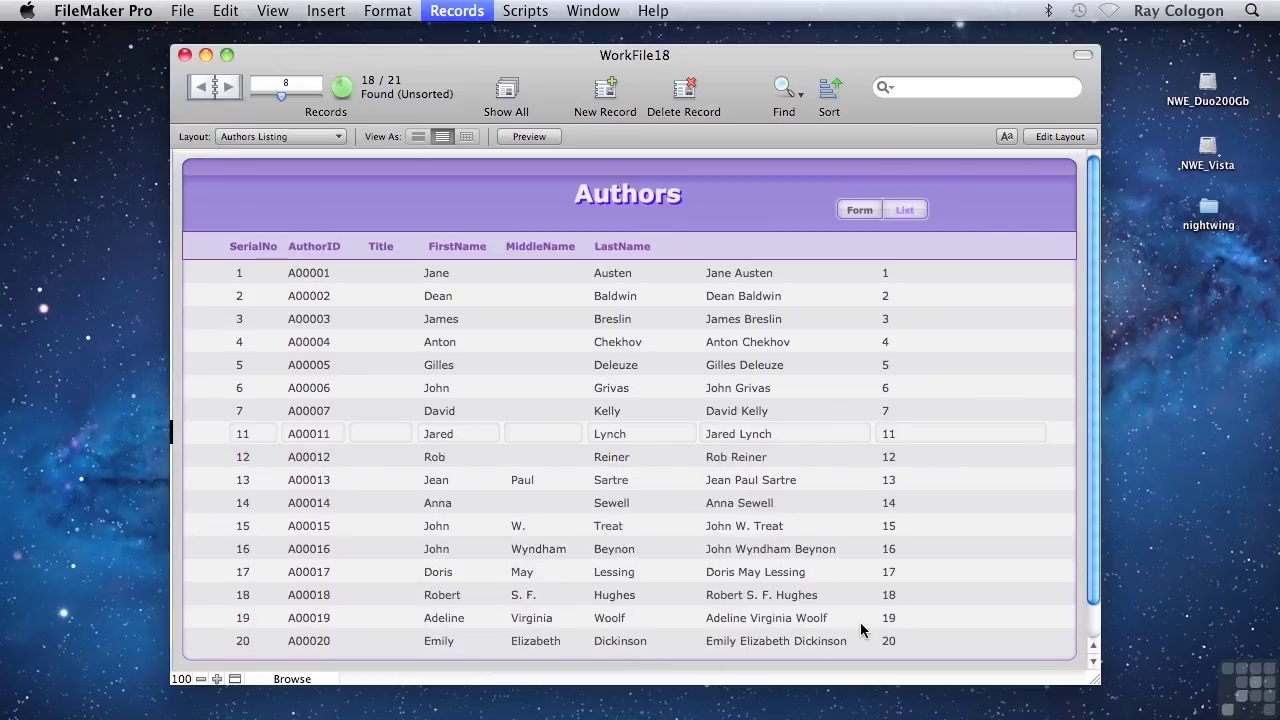
{"action": "key", "text": "super+t"}
{"action": "key", "text": "super+t"}
{"action": "key", "text": "super+t"}
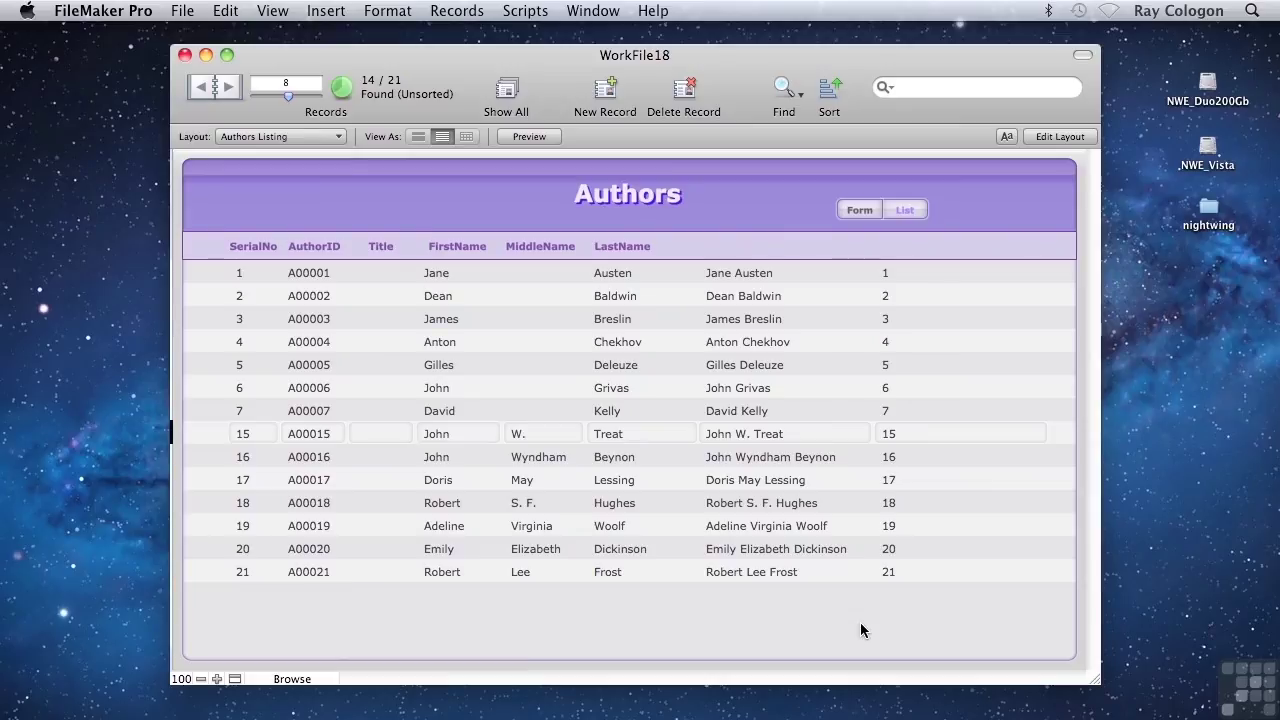
Step: Enable "Do not store calculation results" for cNewCalc, save the database changes, and swap the found set for the omitted author records
{"action": "key", "text": "super+shift+d"}
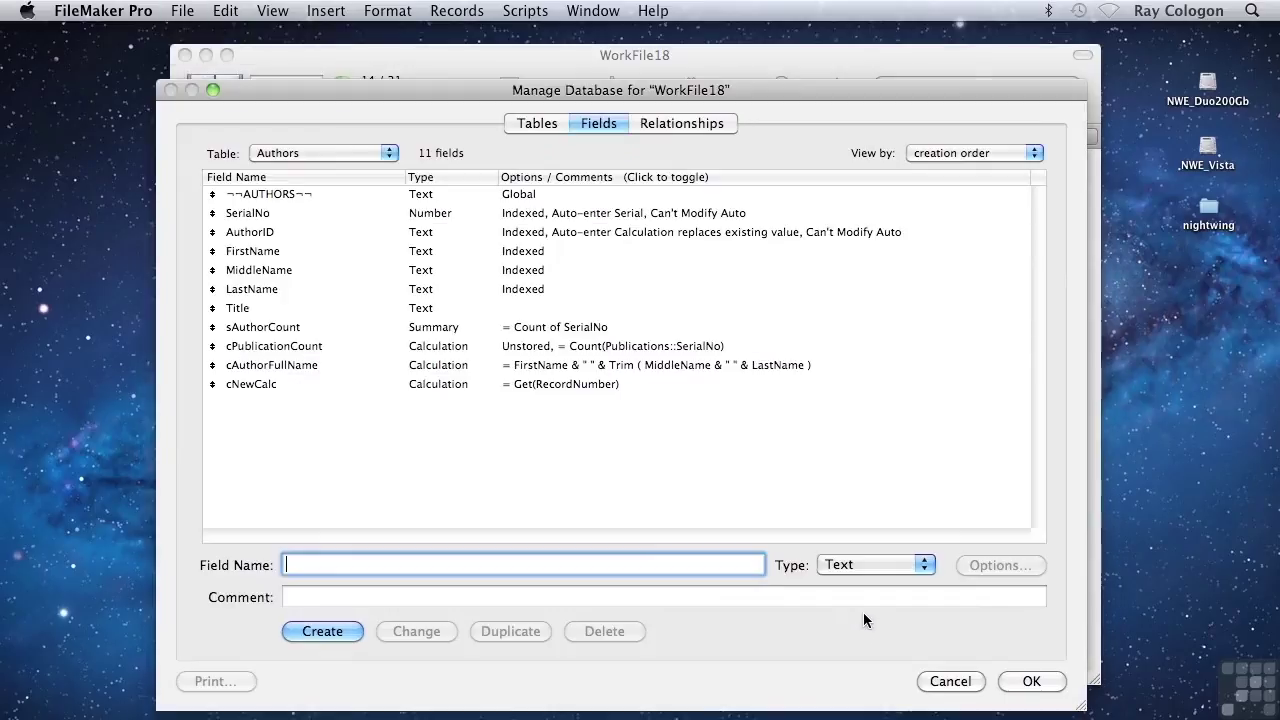
{"action": "left_click", "coordinate": [558, 386]}
{"action": "double_click", "coordinate": [558, 386]}
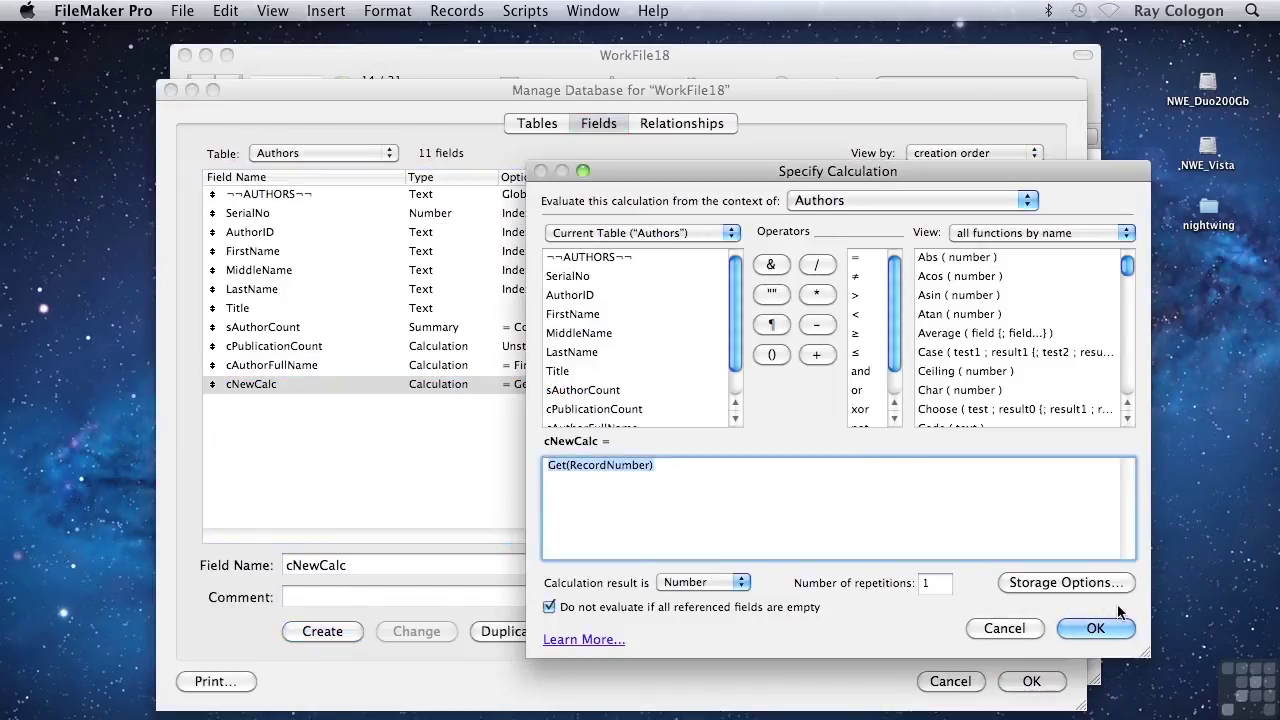
{"action": "left_click", "coordinate": [1074, 586]}
{"action": "left_click", "coordinate": [596, 334]}
{"action": "left_click", "coordinate": [830, 462]}
{"action": "left_click", "coordinate": [1085, 630]}
{"action": "left_click", "coordinate": [1031, 681]}
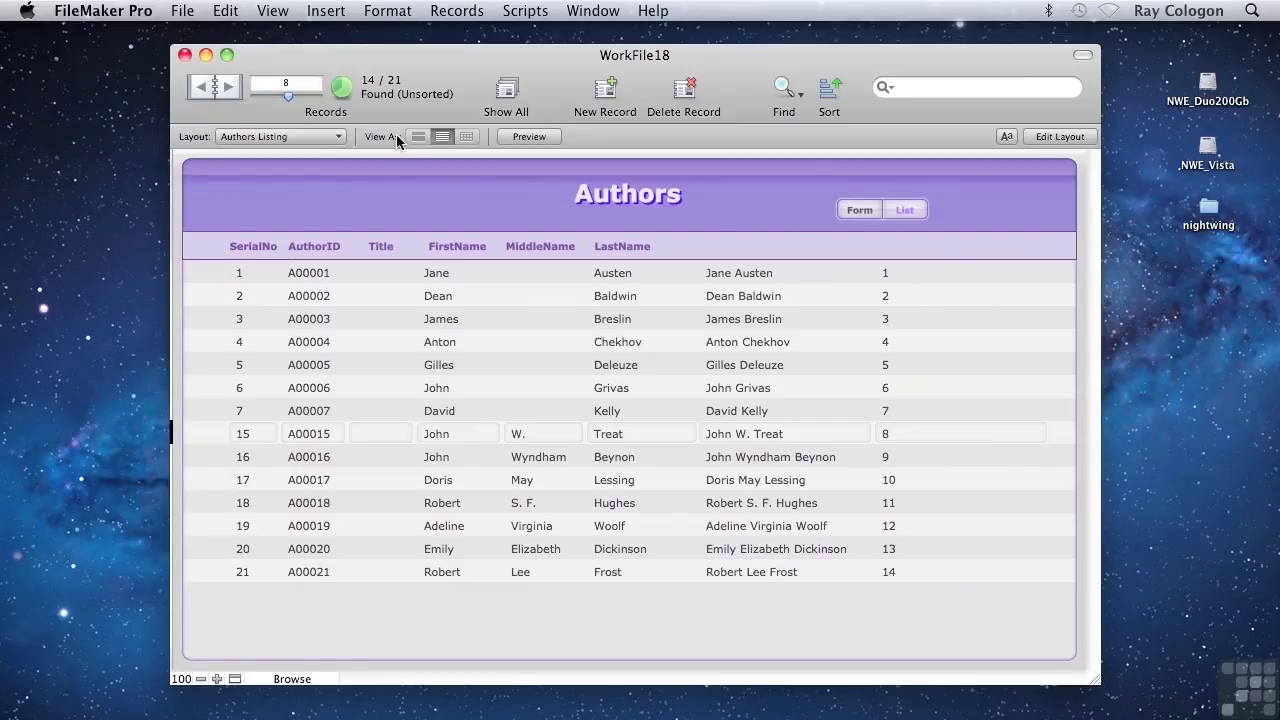
{"action": "left_click", "coordinate": [340, 89]}
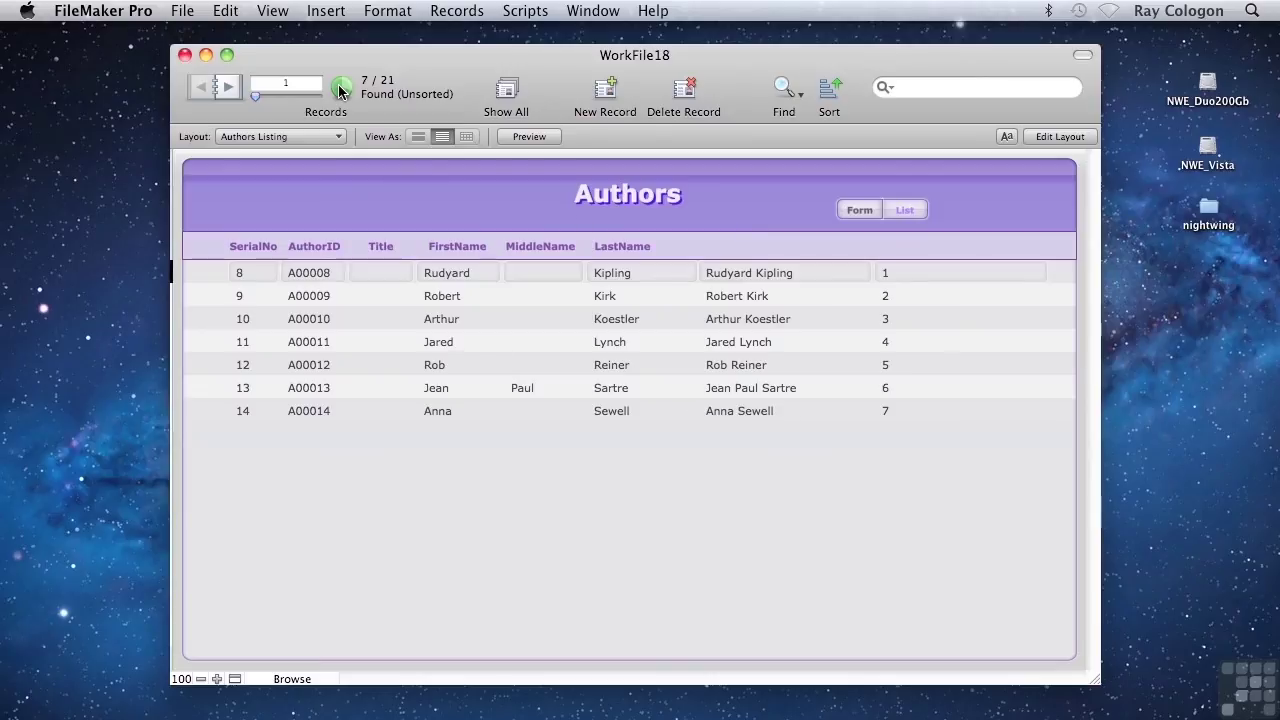